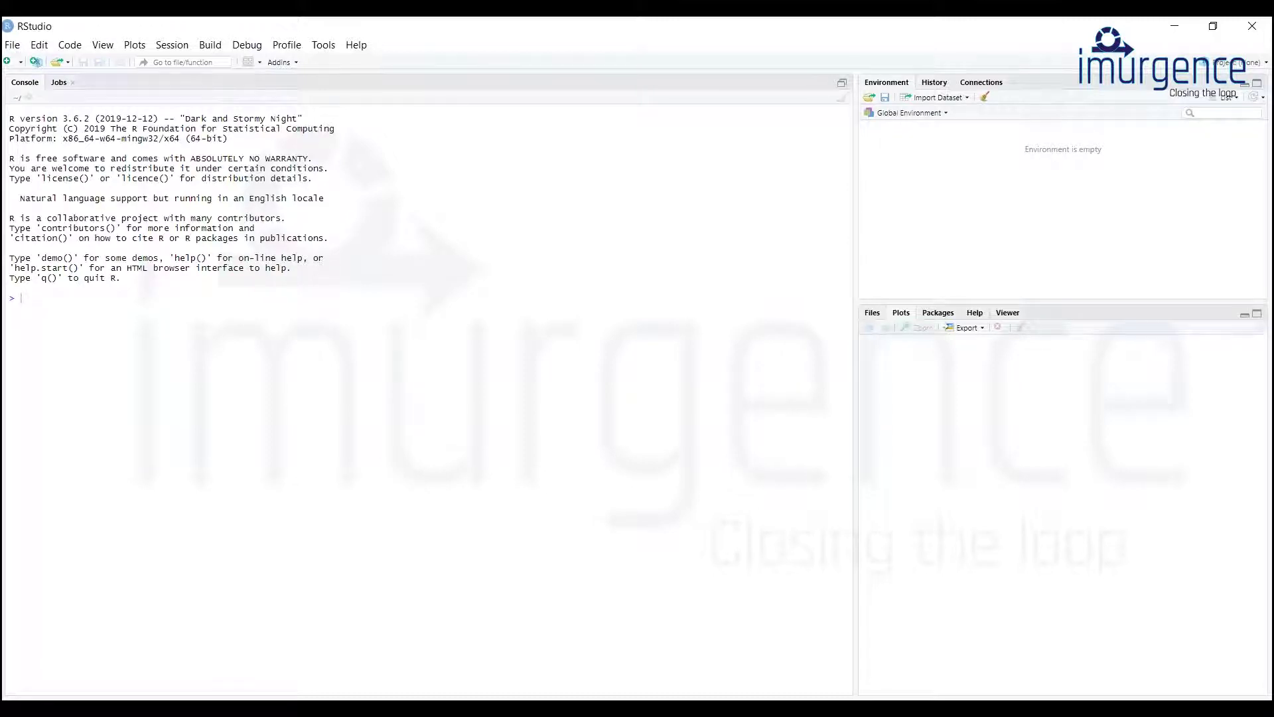
Run library(rattle) and then rattle() in the console to launch Rattle's R Data Miner
{"action": "type", "text": "library"}
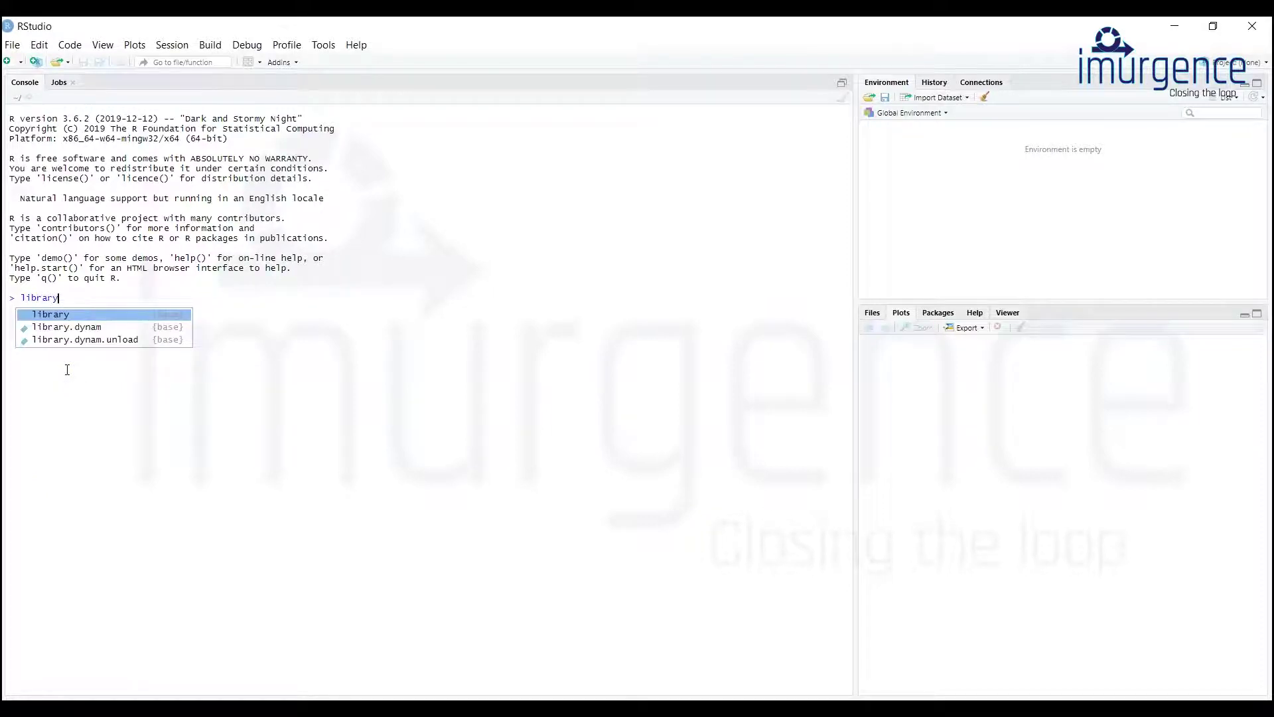
{"action": "type", "text": "(rattle"}
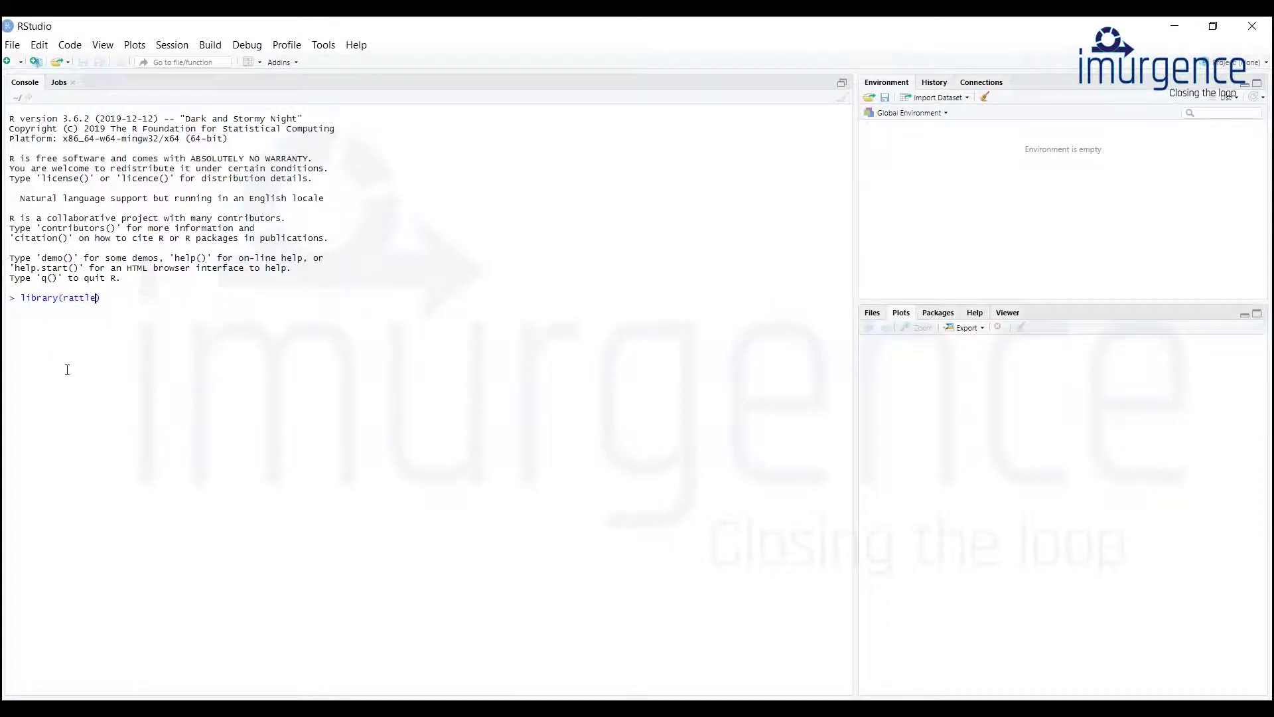
{"action": "key", "text": "Return"}
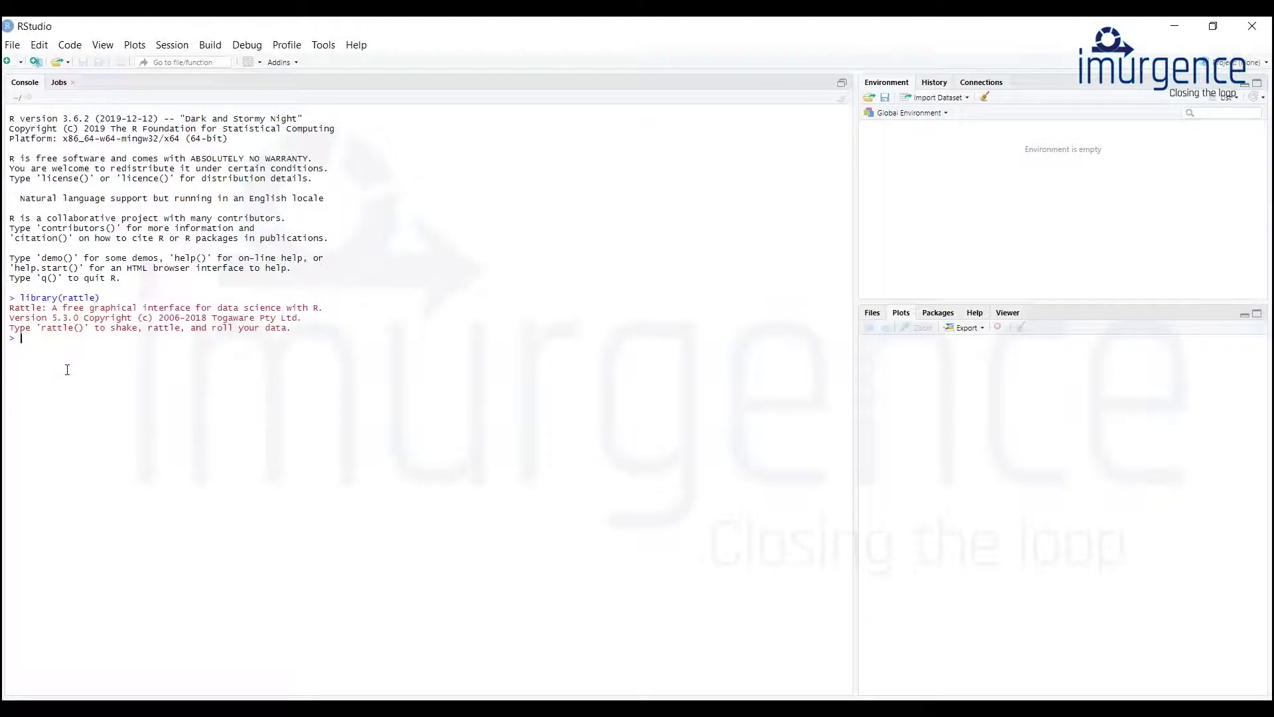
{"action": "type", "text": "rattle"}
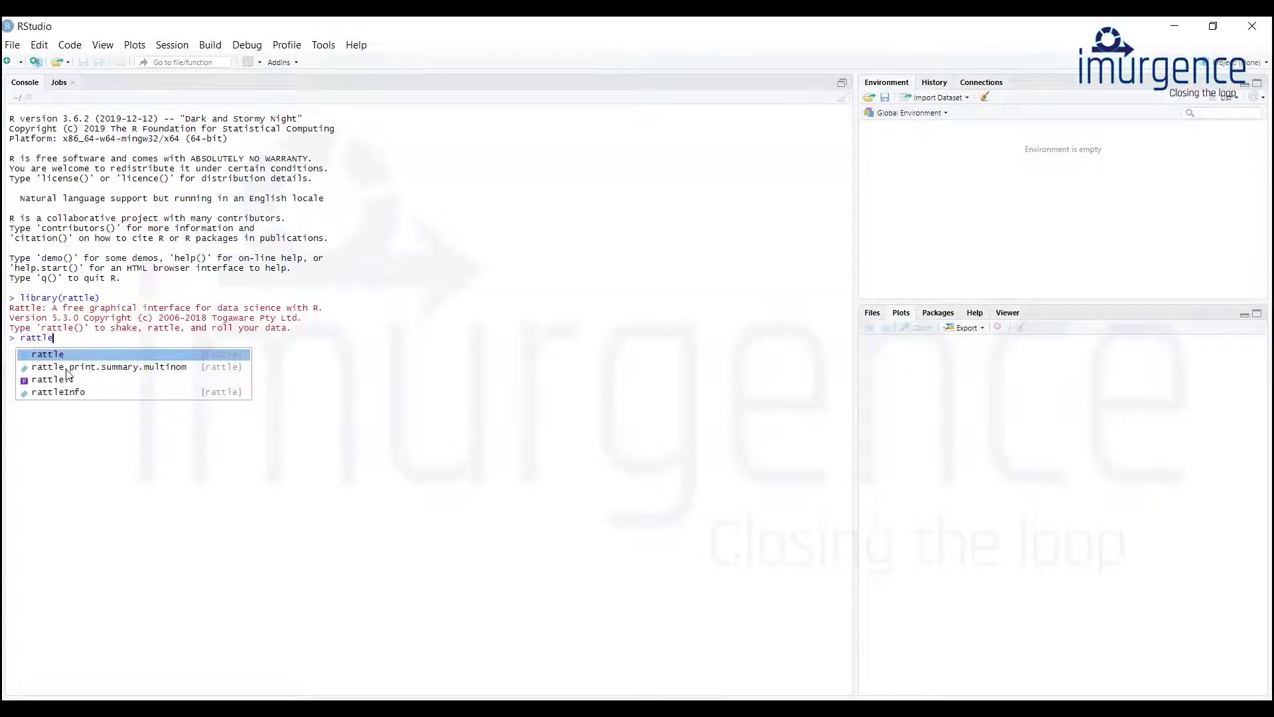
{"action": "type", "text": "("}
{"action": "key", "text": "Return"}
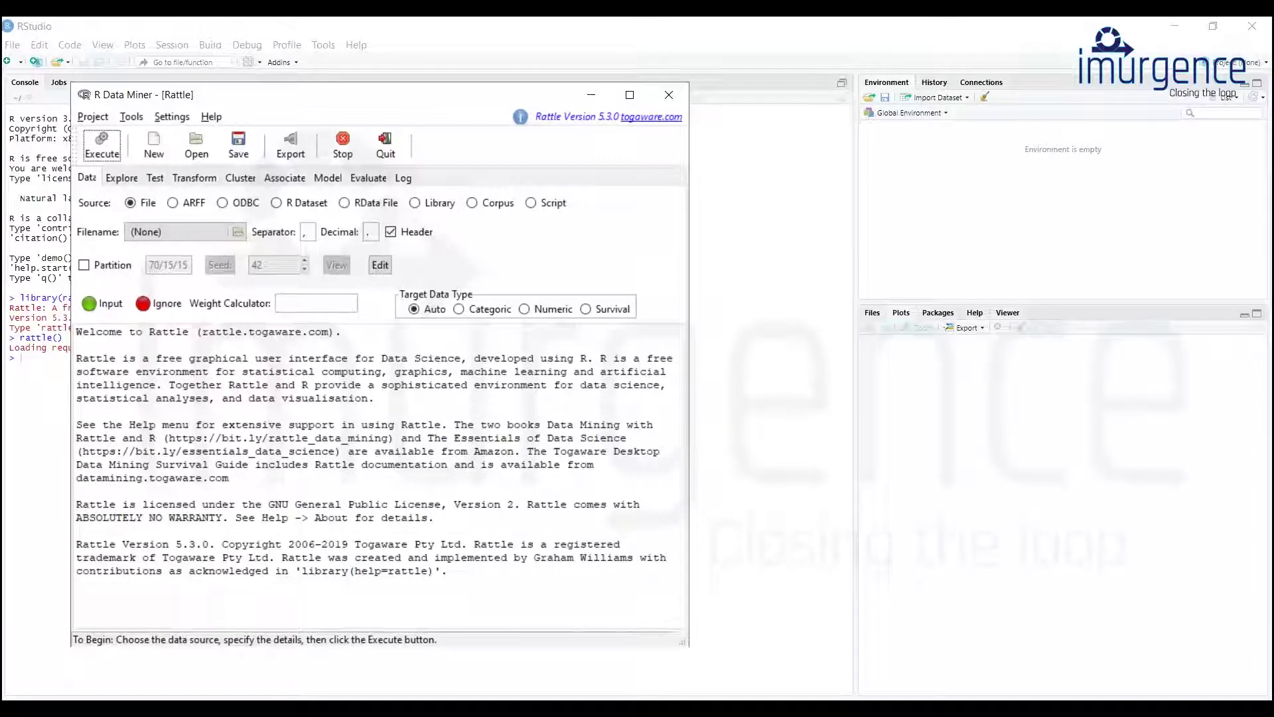
Minimise all windows with Win+D so the desktop shows
{"action": "key", "text": "super+d"}
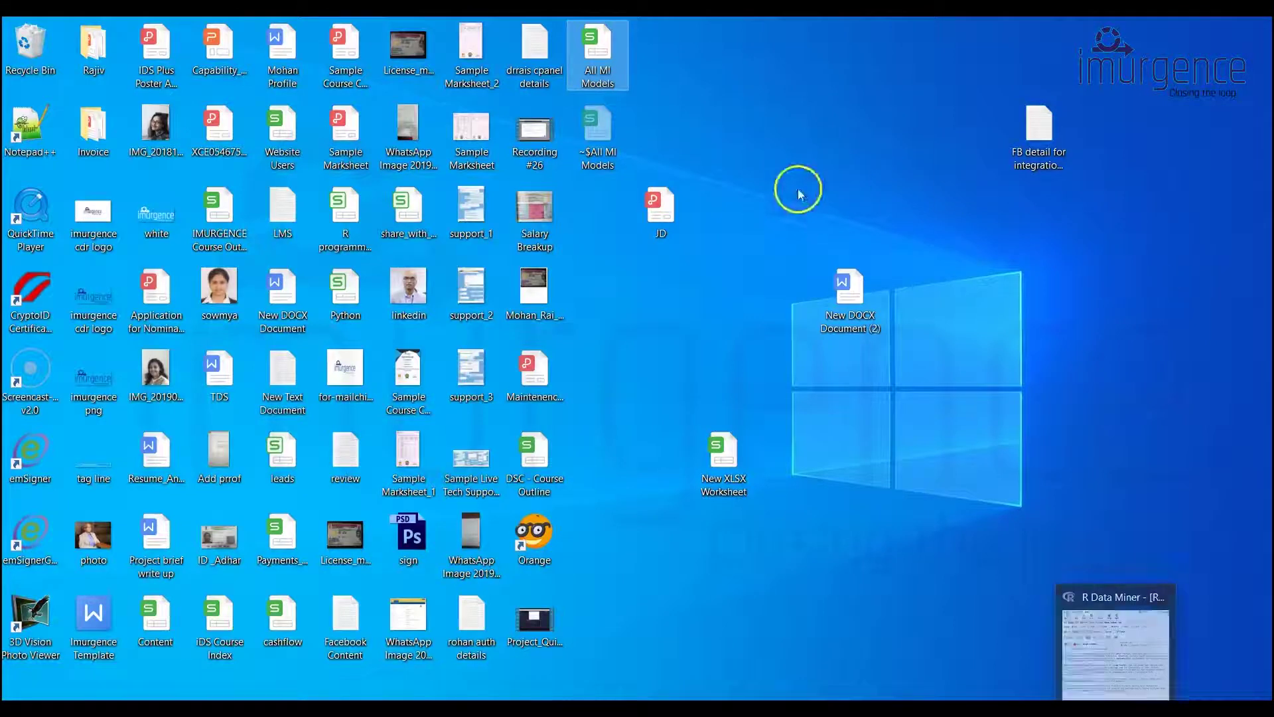
{"action": "double_click", "coordinate": [592, 53]}
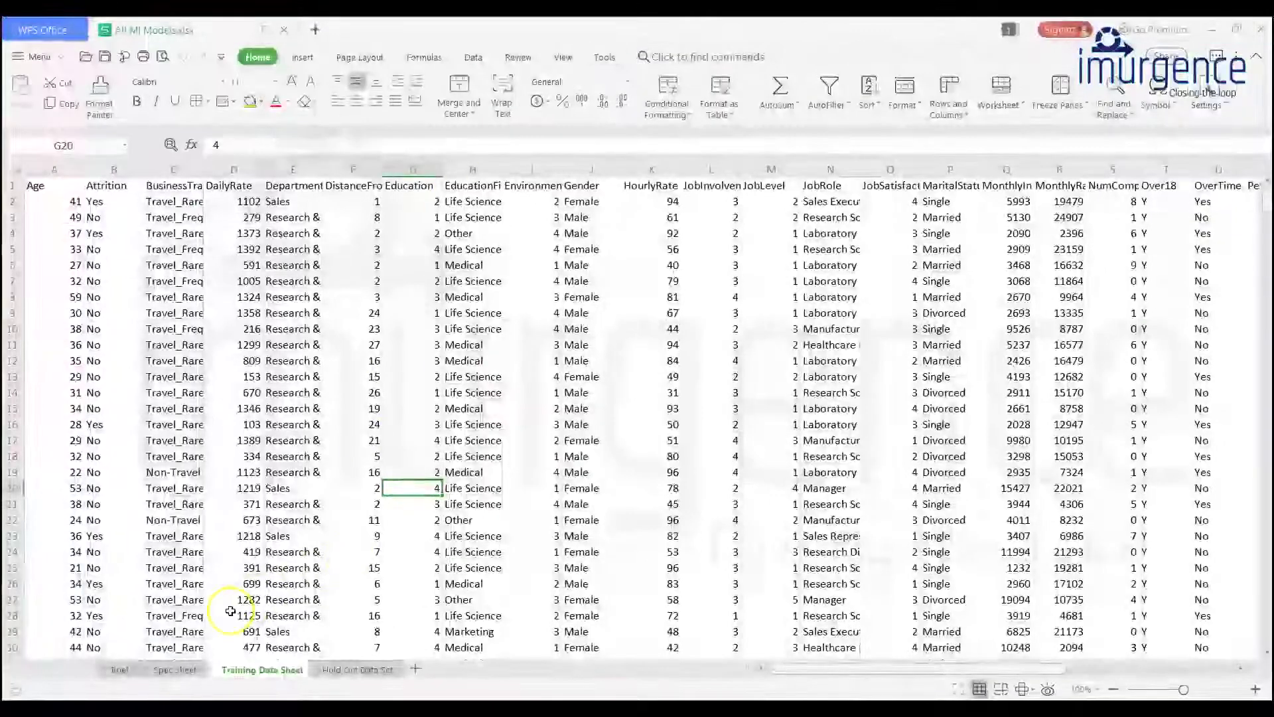
{"action": "left_click", "coordinate": [116, 672]}
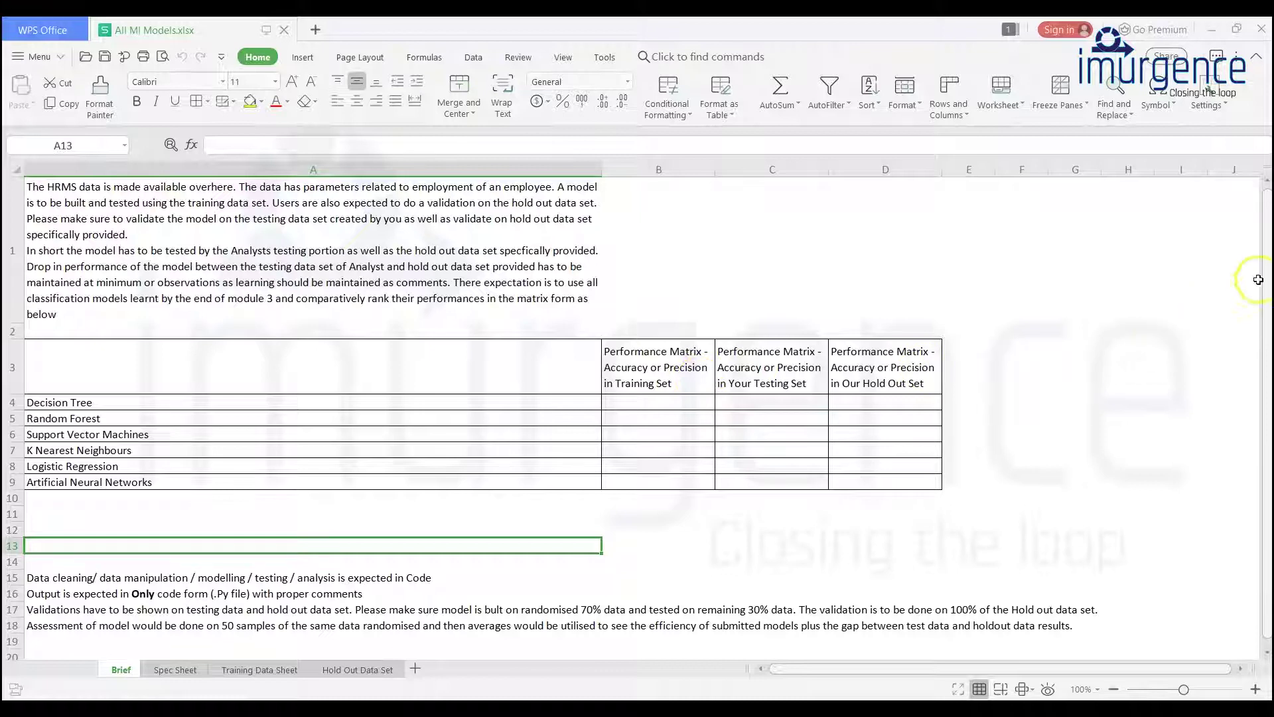
{"action": "scroll", "coordinate": [1258, 279], "scroll_direction": "down", "scroll_amount": 1}
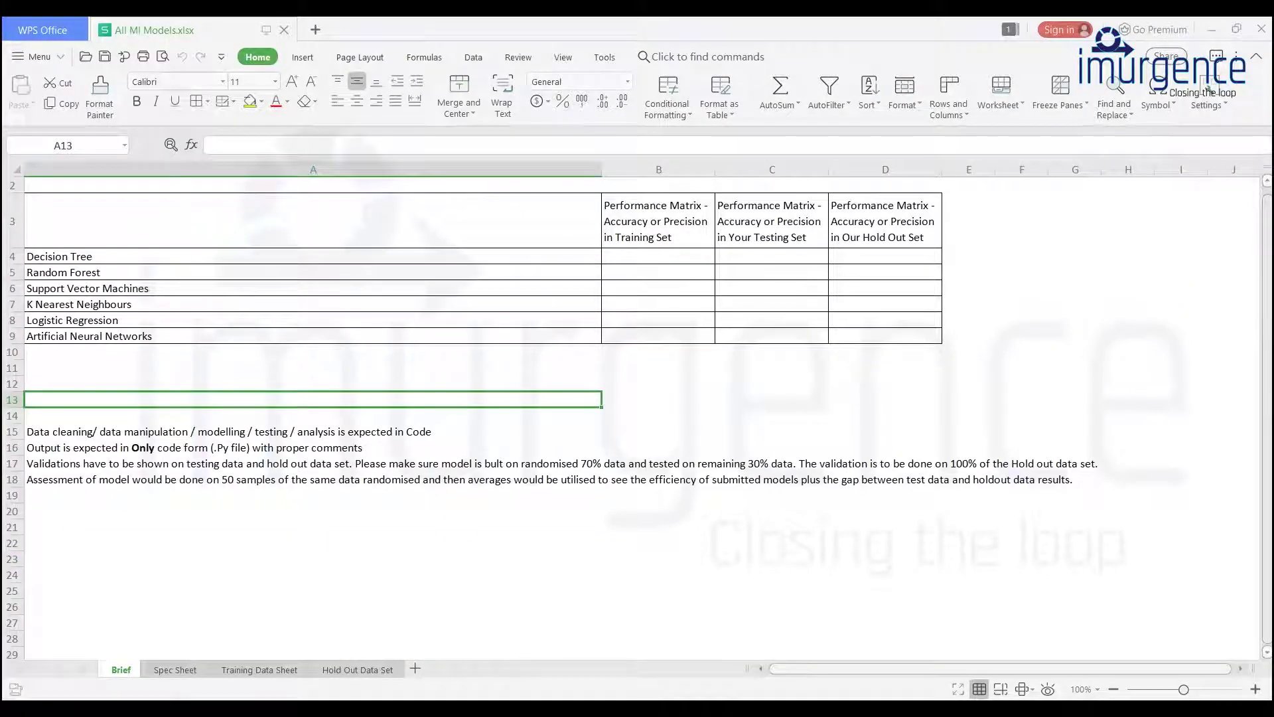
{"action": "left_click", "coordinate": [53, 432]}
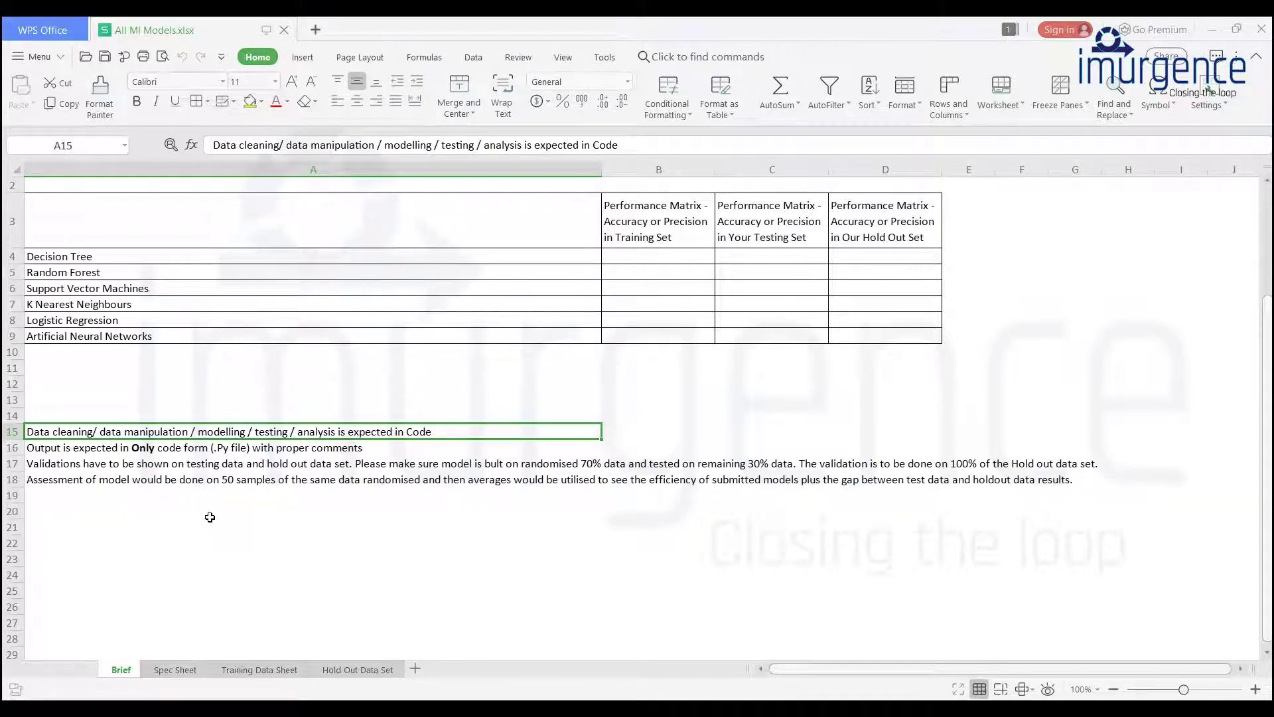
{"action": "left_click", "coordinate": [161, 674]}
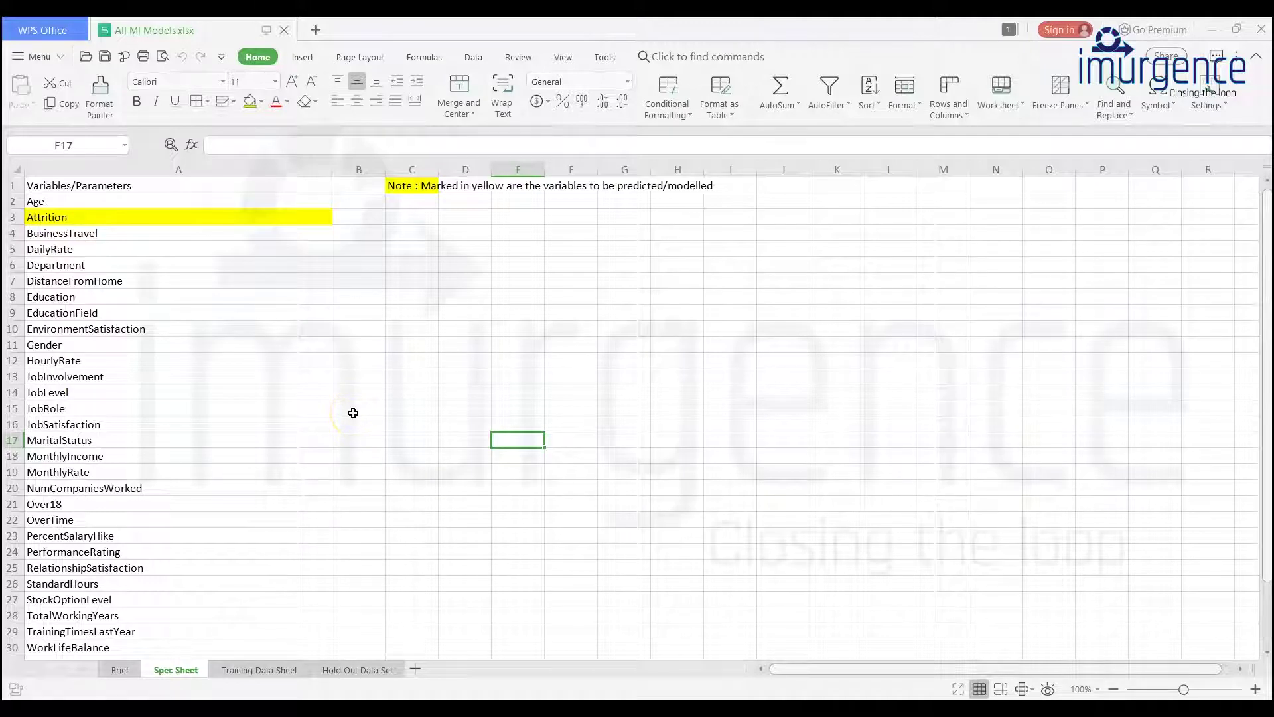
{"action": "left_click", "coordinate": [215, 216]}
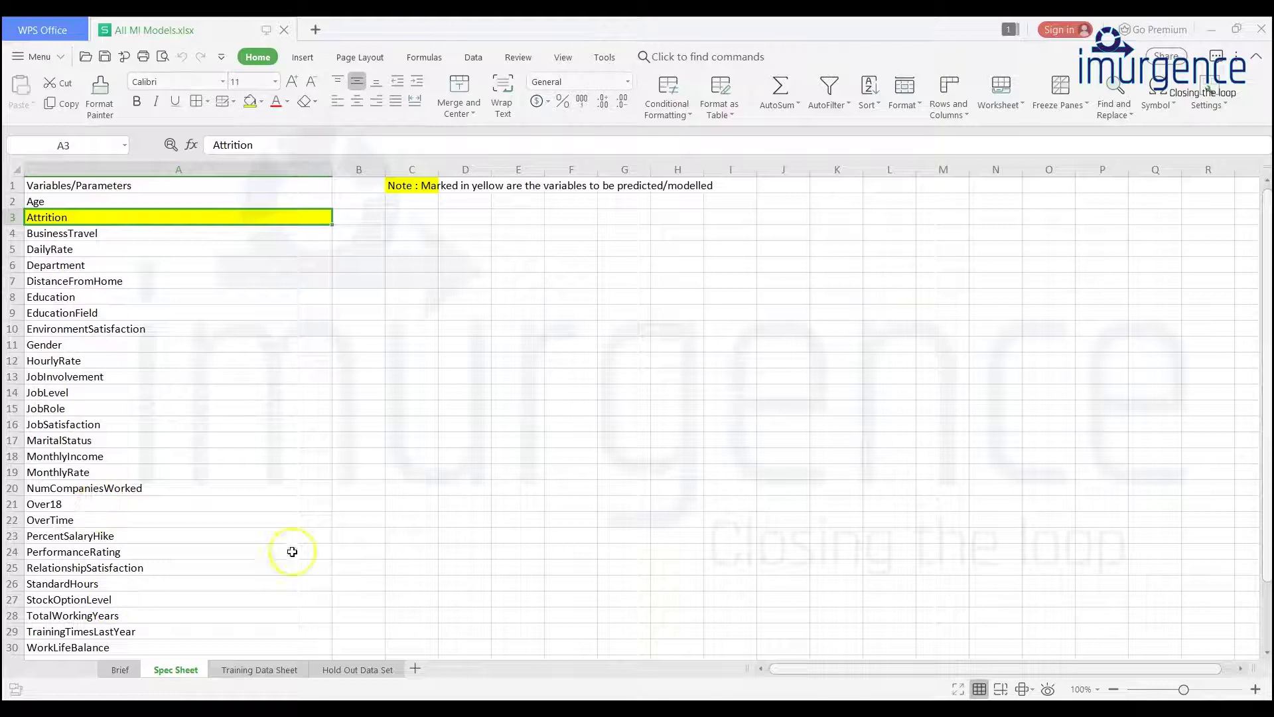
{"action": "left_click", "coordinate": [265, 671]}
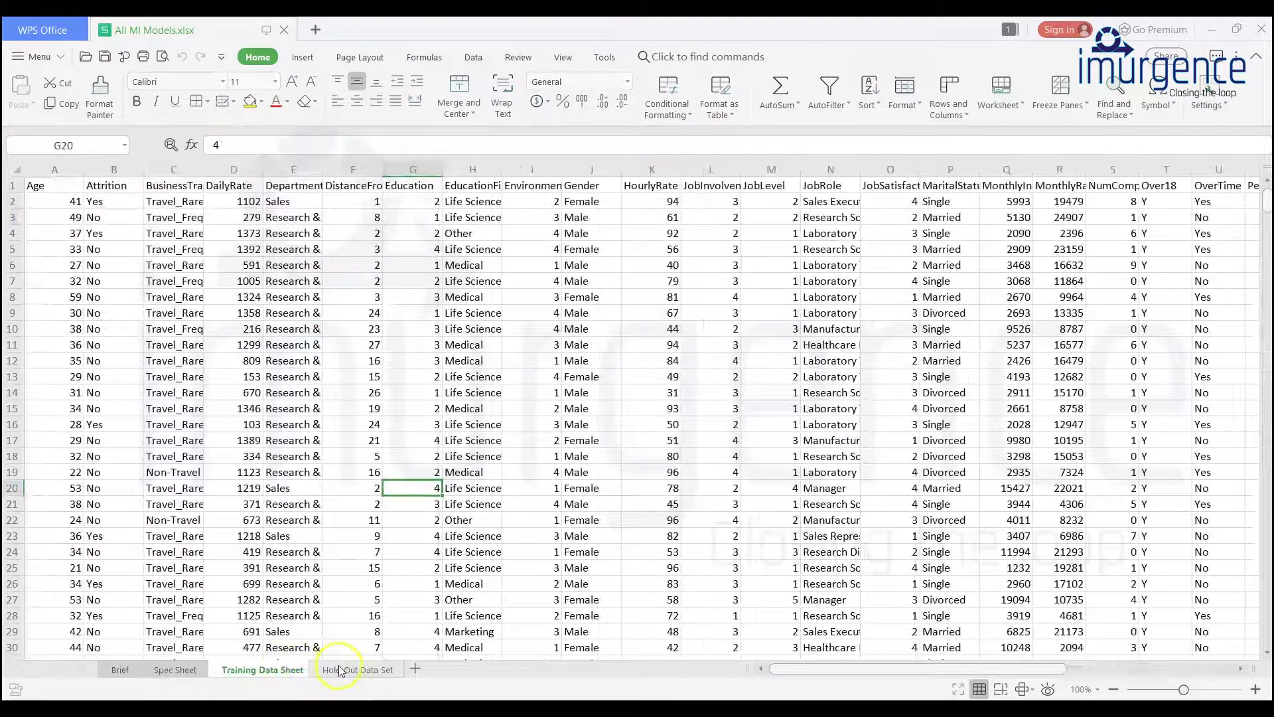
{"action": "left_click", "coordinate": [335, 670]}
{"action": "left_click", "coordinate": [268, 671]}
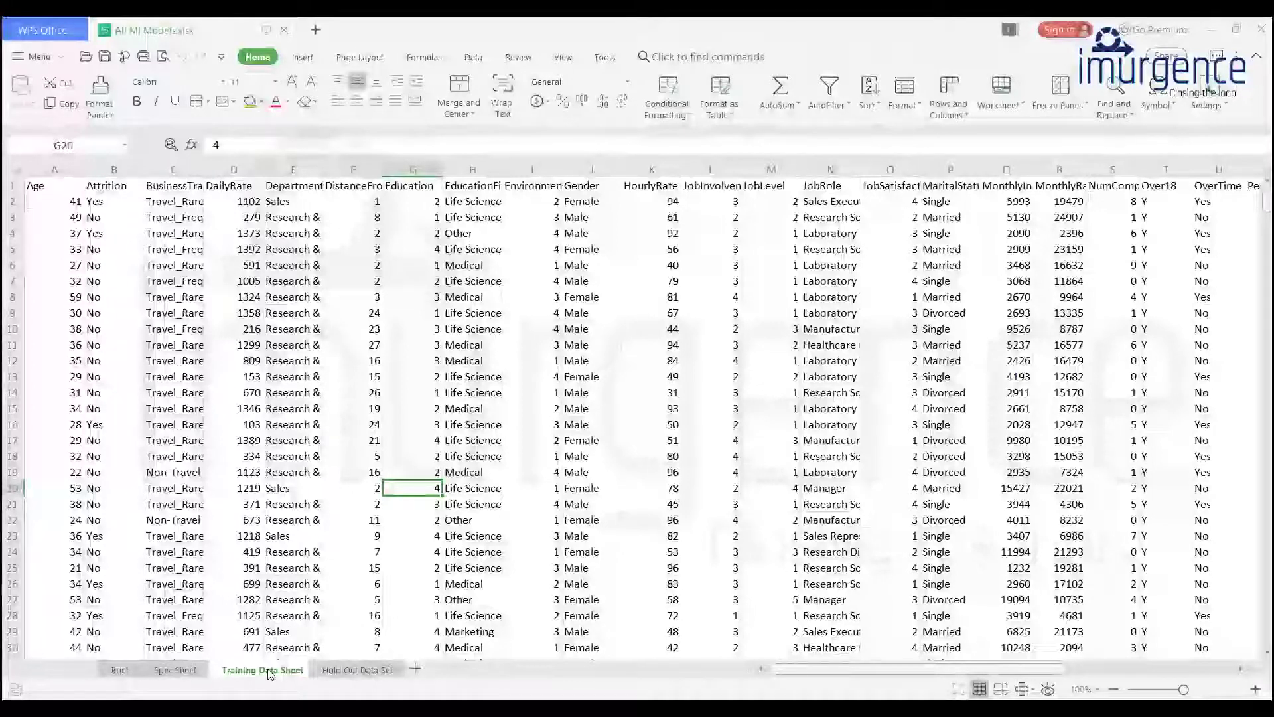
{"action": "left_click", "coordinate": [1260, 37]}
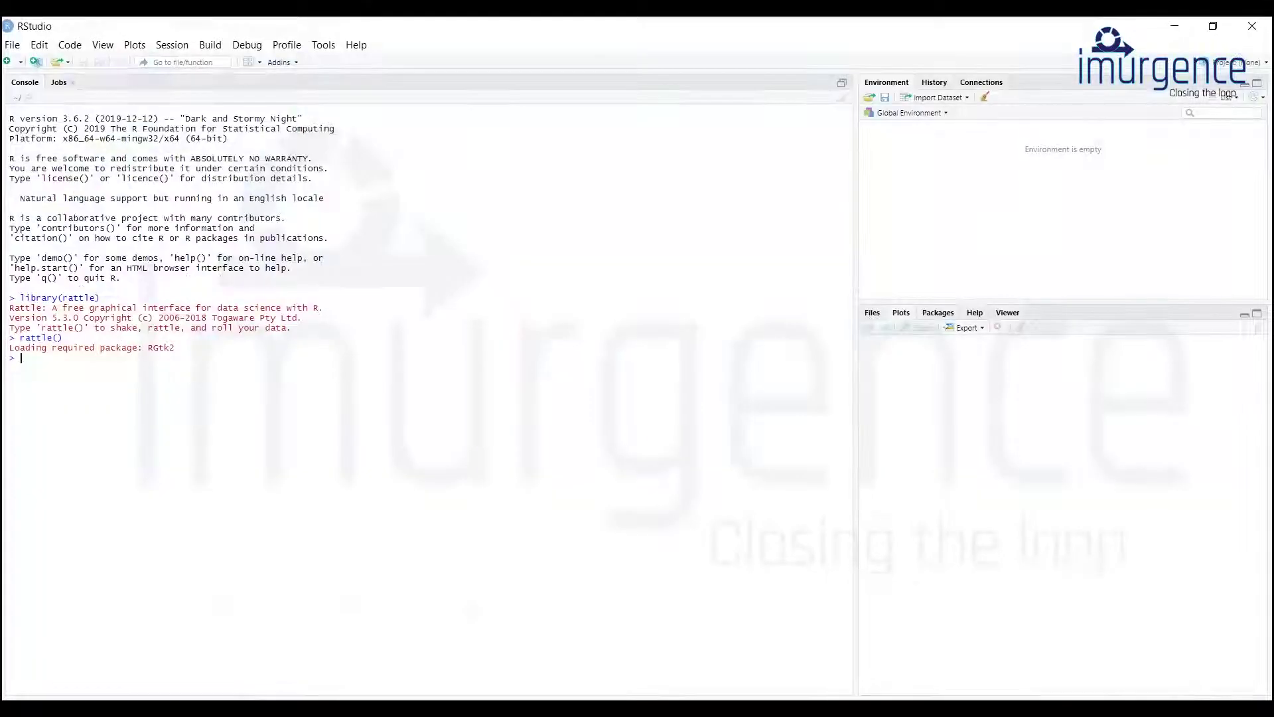
Bring Rattle to the front and open the Filename chooser at the Desktop folder
{"action": "mouse_move", "coordinate": [1115, 709]}
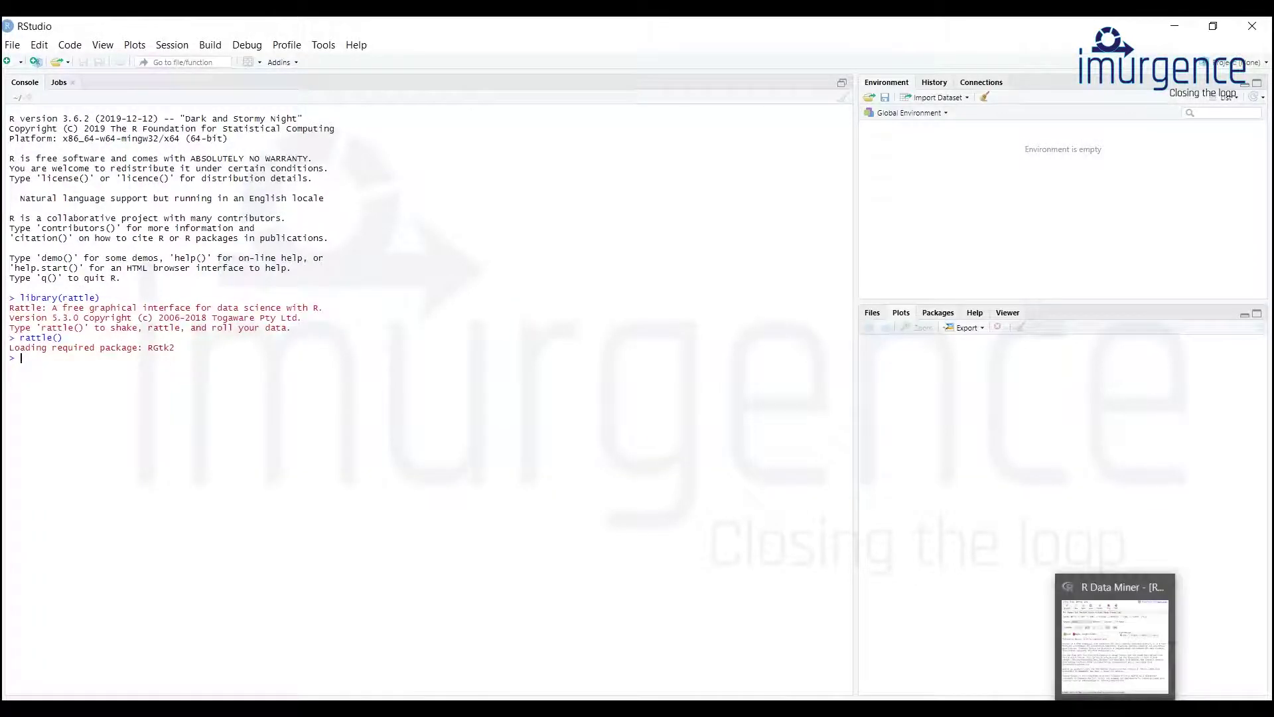
{"action": "left_click", "coordinate": [1114, 637]}
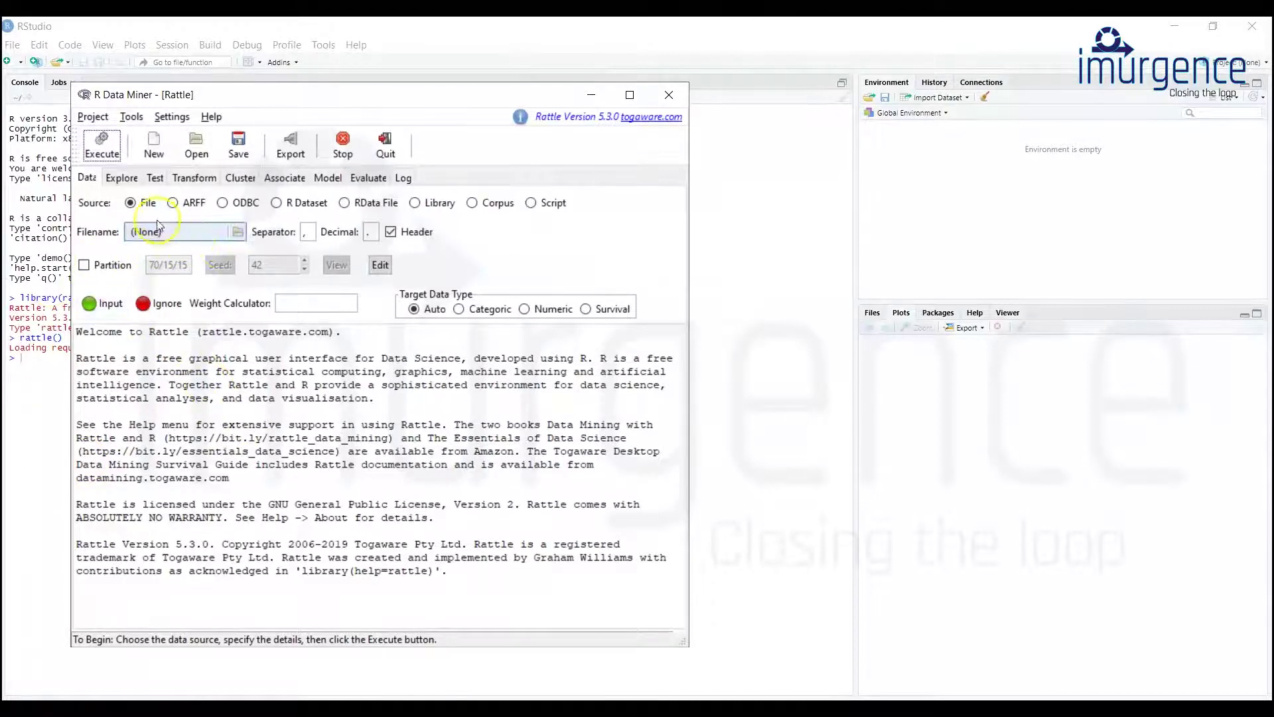
{"action": "left_click", "coordinate": [170, 234]}
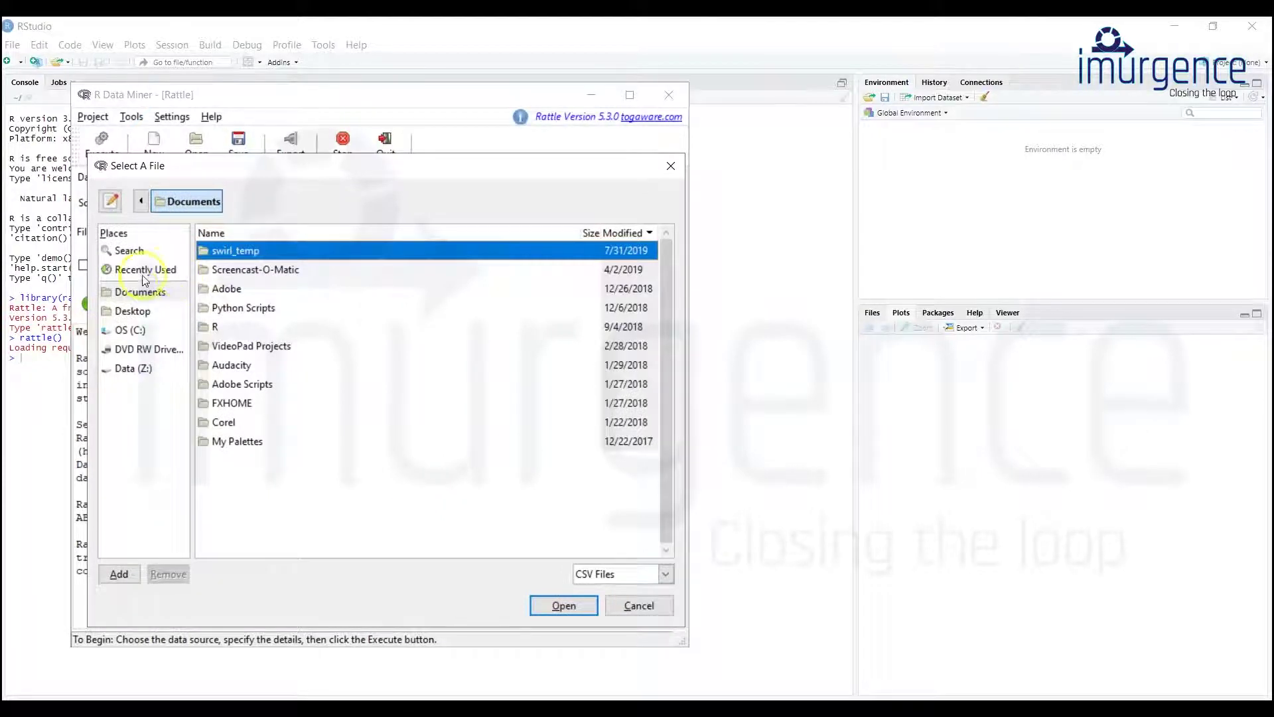
{"action": "left_click", "coordinate": [131, 311]}
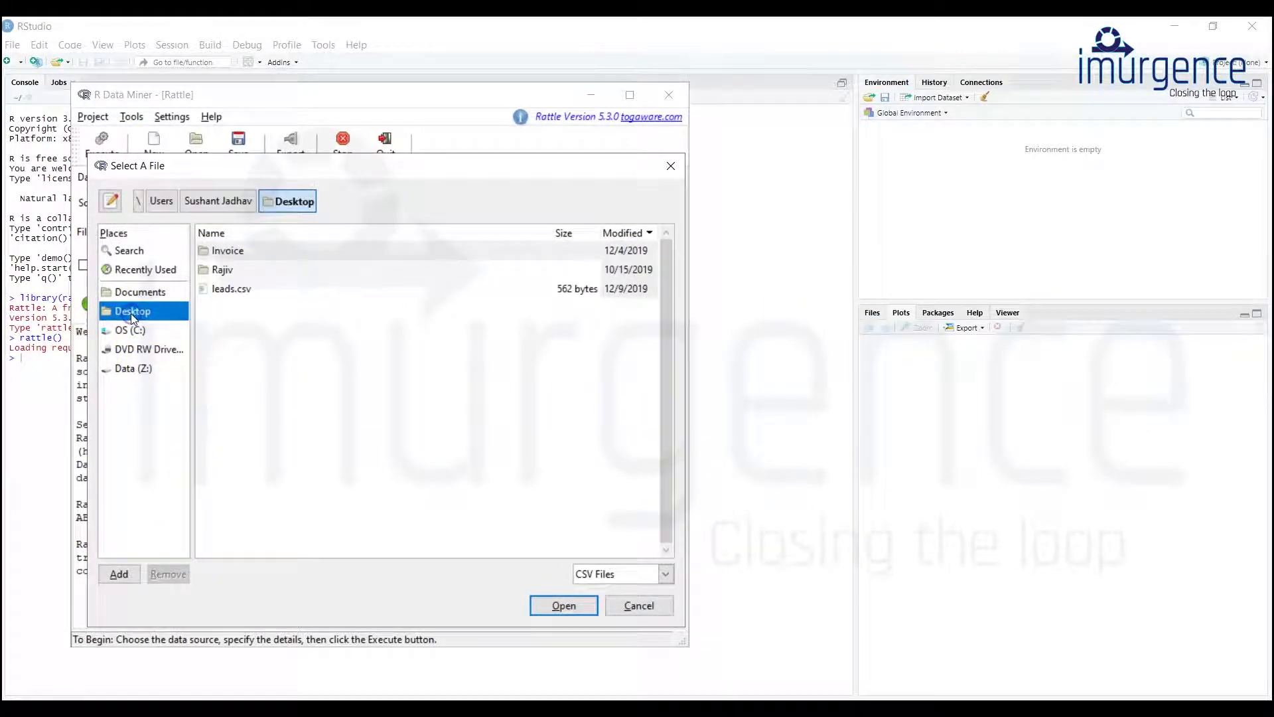
Switch the file-type filter to all files and select All MI Models.xlsx
{"action": "left_click", "coordinate": [624, 577]}
{"action": "left_click", "coordinate": [618, 634]}
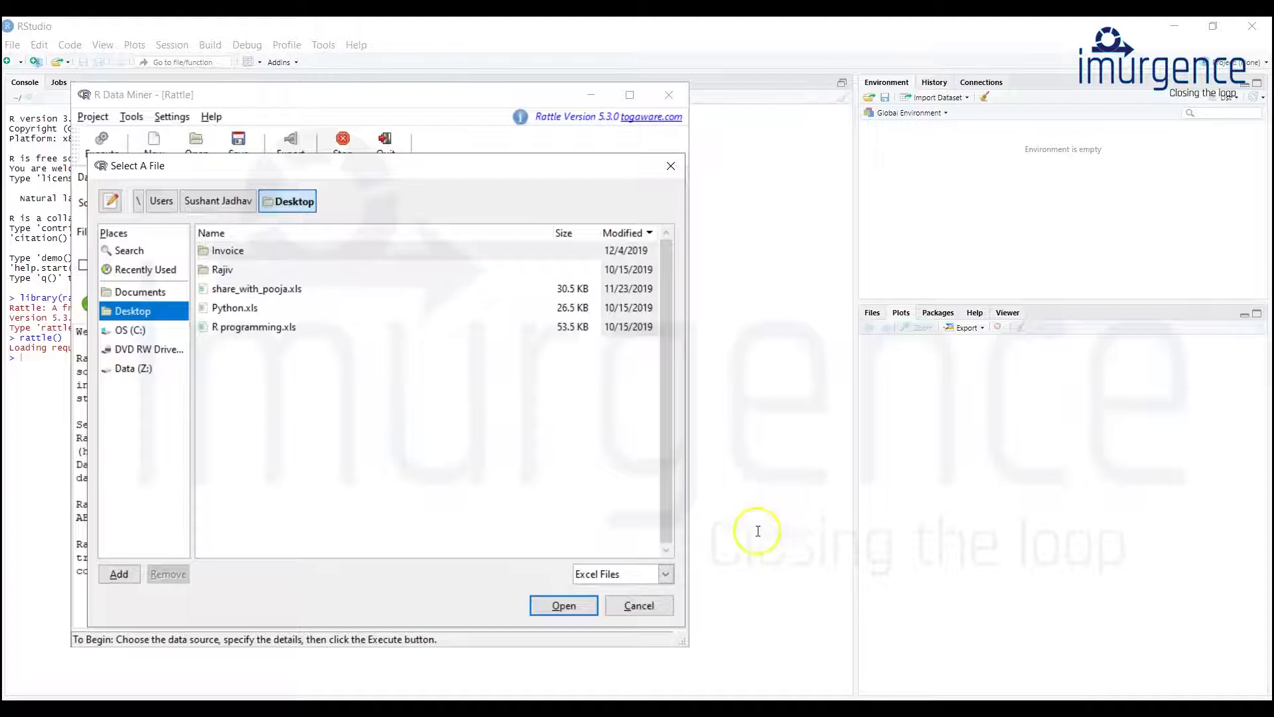
{"action": "left_click", "coordinate": [666, 574]}
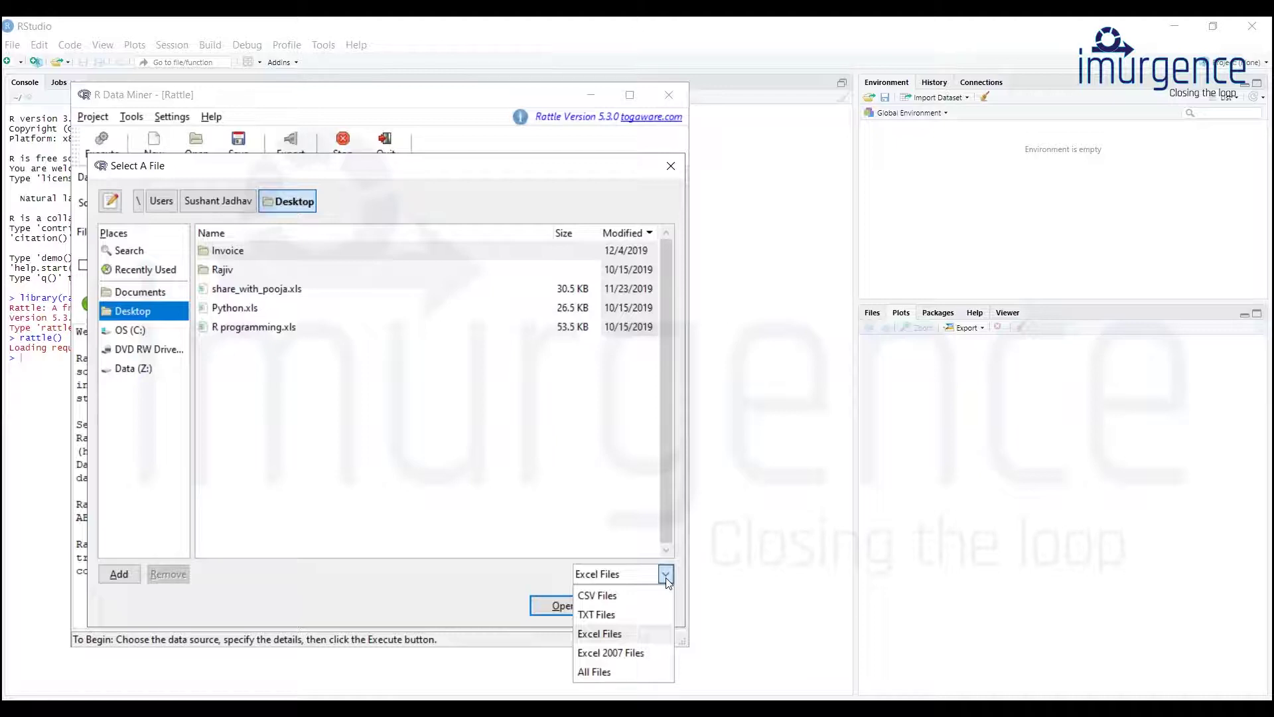
{"action": "left_click", "coordinate": [630, 671]}
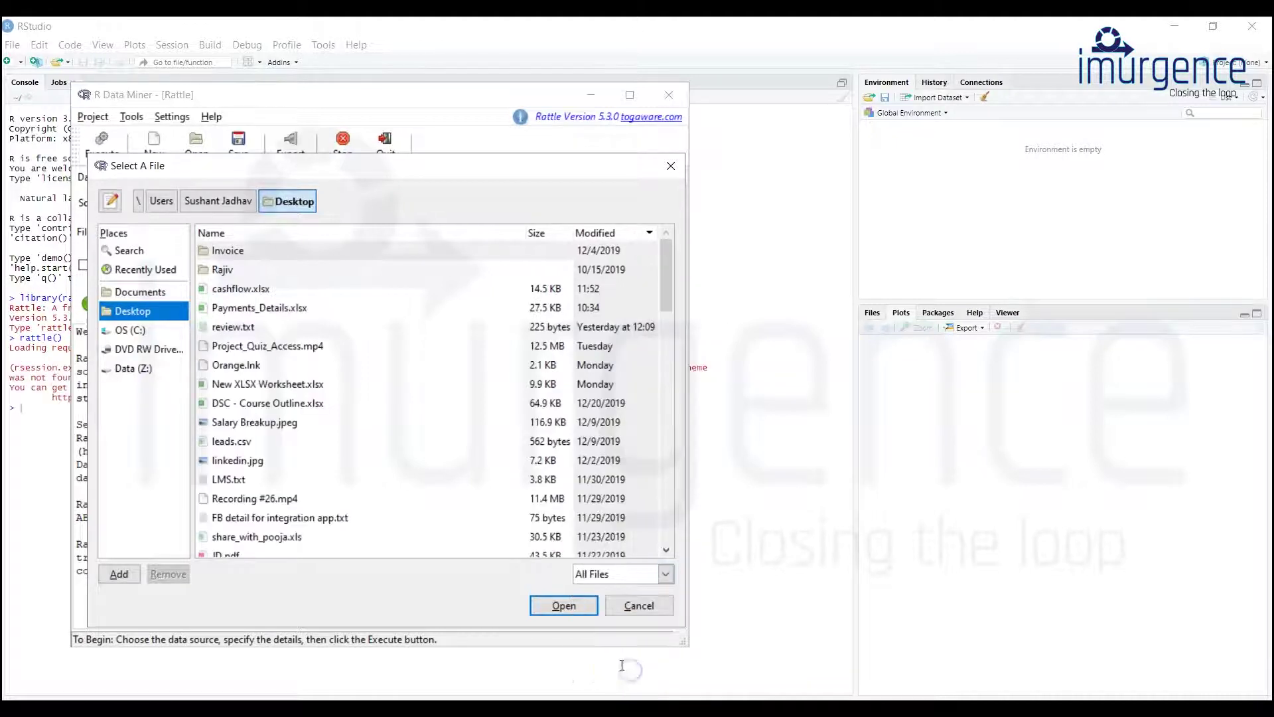
{"action": "left_click", "coordinate": [257, 443]}
{"action": "type", "text": "a"}
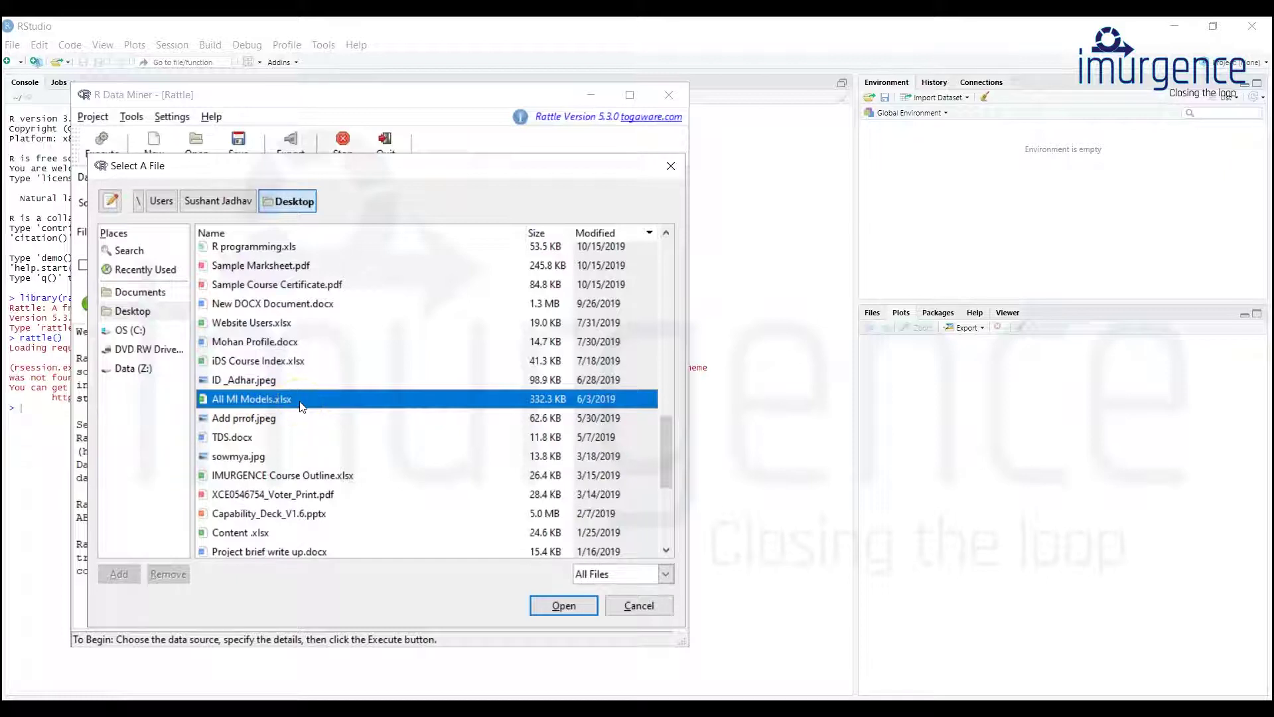
{"action": "left_click", "coordinate": [567, 607]}
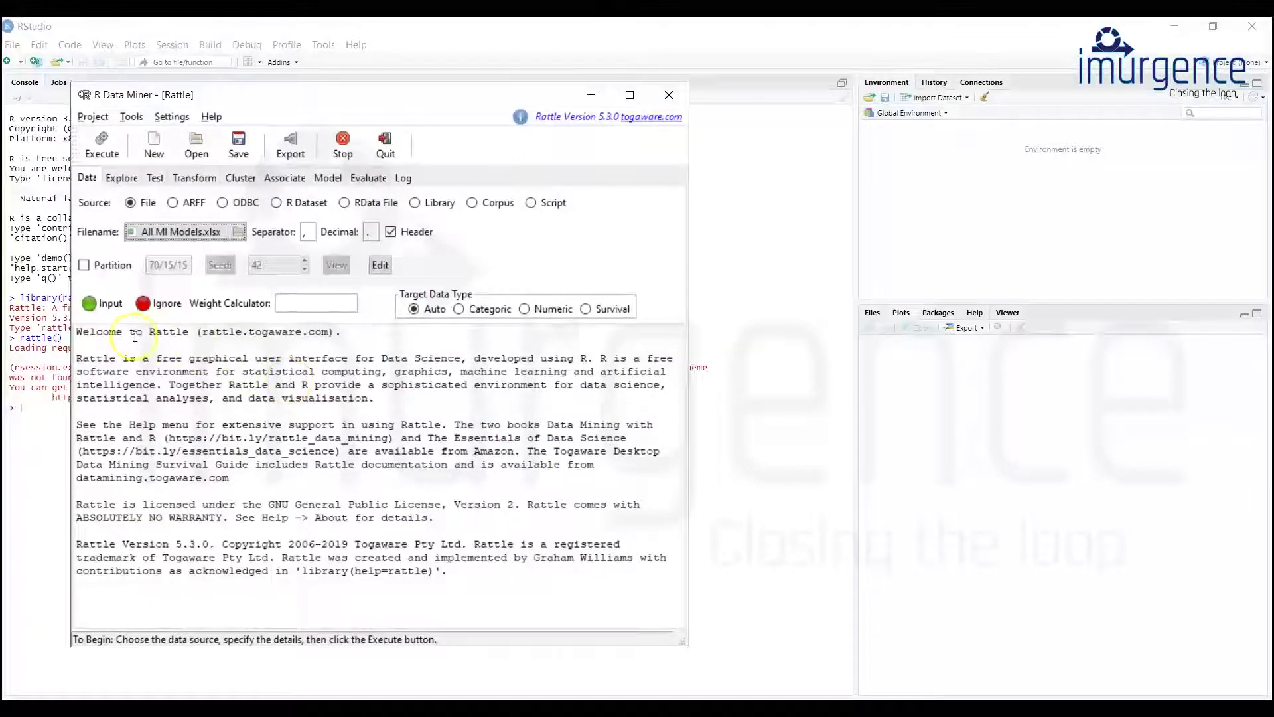
Execute the Data tab to load 17 observations and 4 variables, then review the variable roles
{"action": "left_click", "coordinate": [100, 152]}
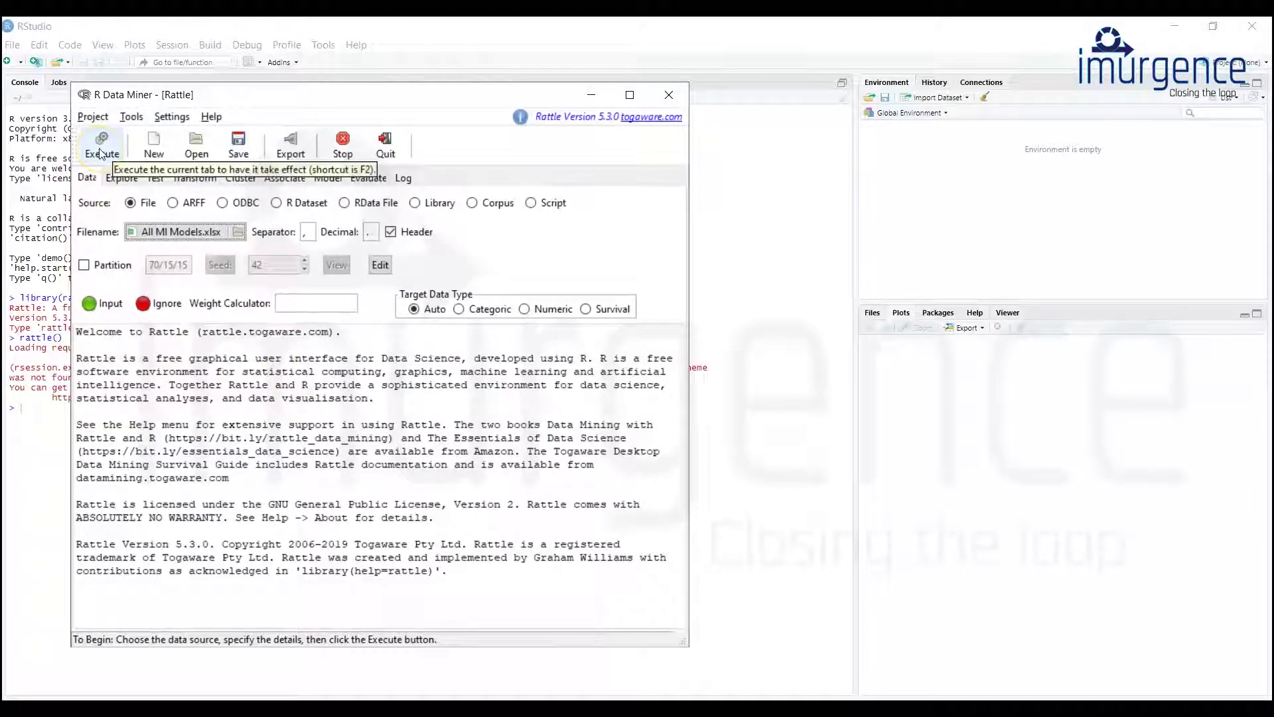
{"action": "left_click", "coordinate": [100, 152]}
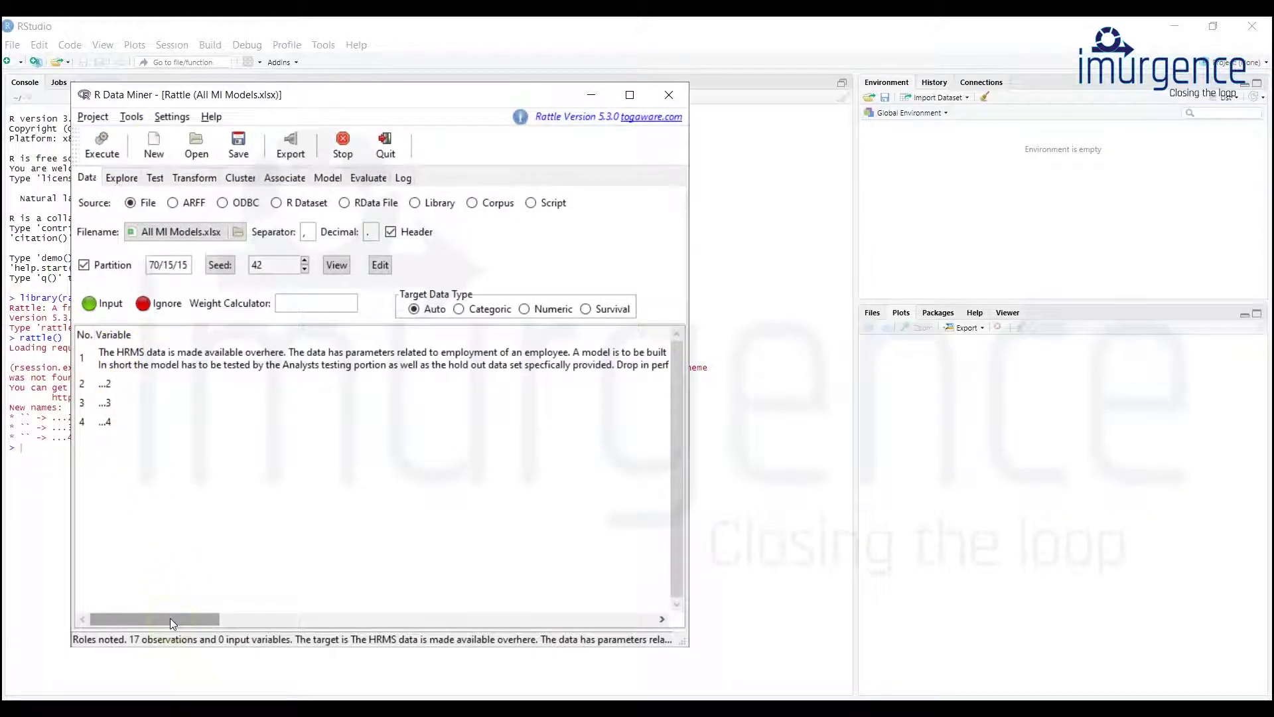
{"action": "left_click_drag", "start_coordinate": [169, 619], "coordinate": [628, 626]}
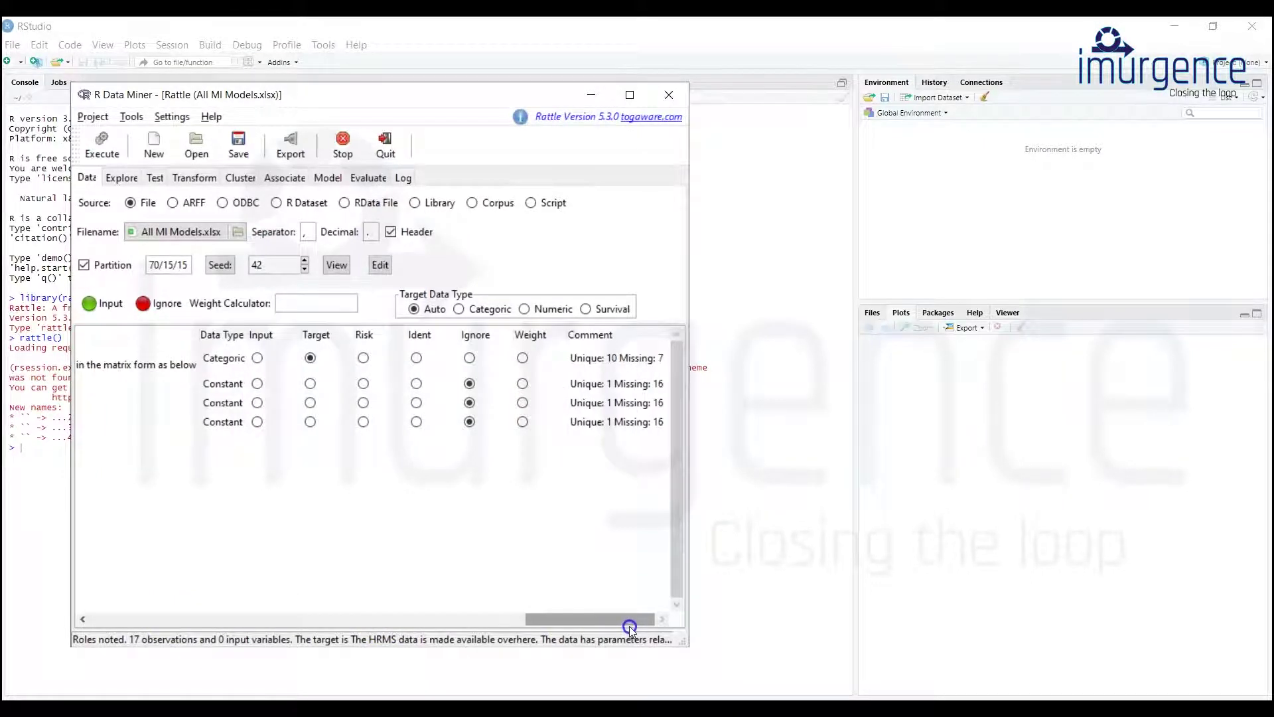
{"action": "left_click_drag", "start_coordinate": [622, 625], "coordinate": [410, 619]}
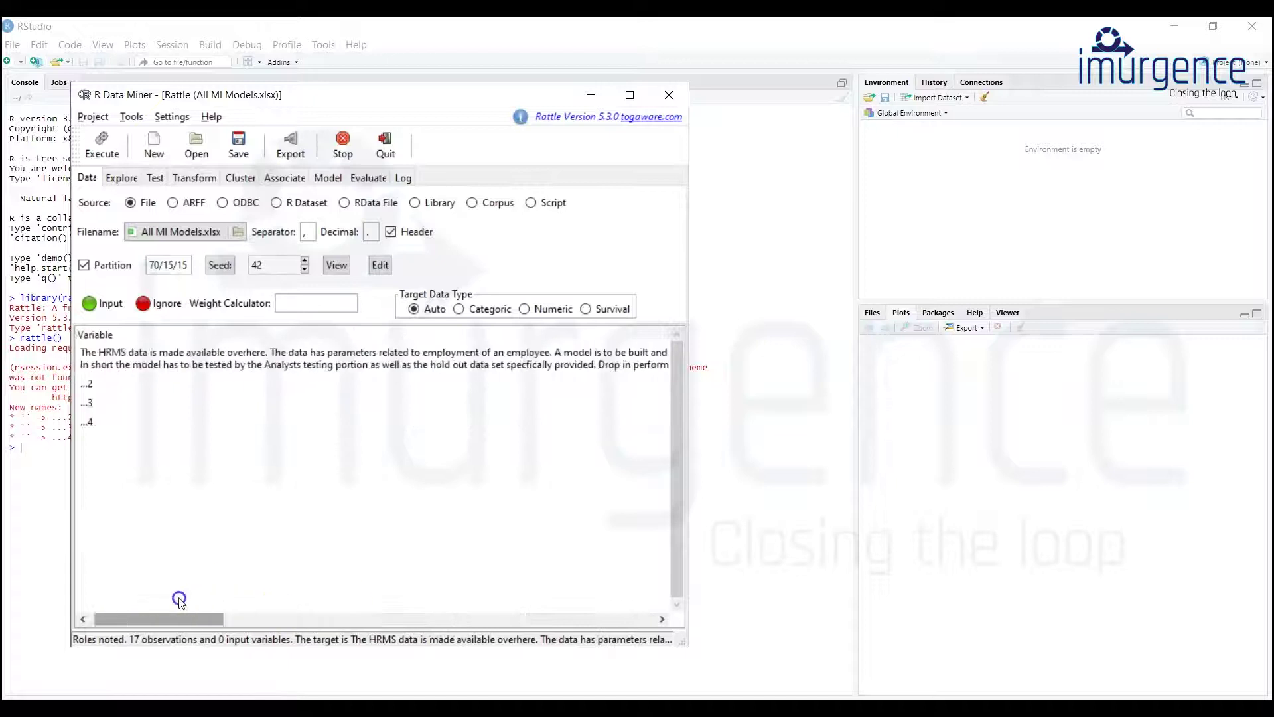
{"action": "scroll", "coordinate": [179, 600], "scroll_direction": "left", "scroll_amount": 1}
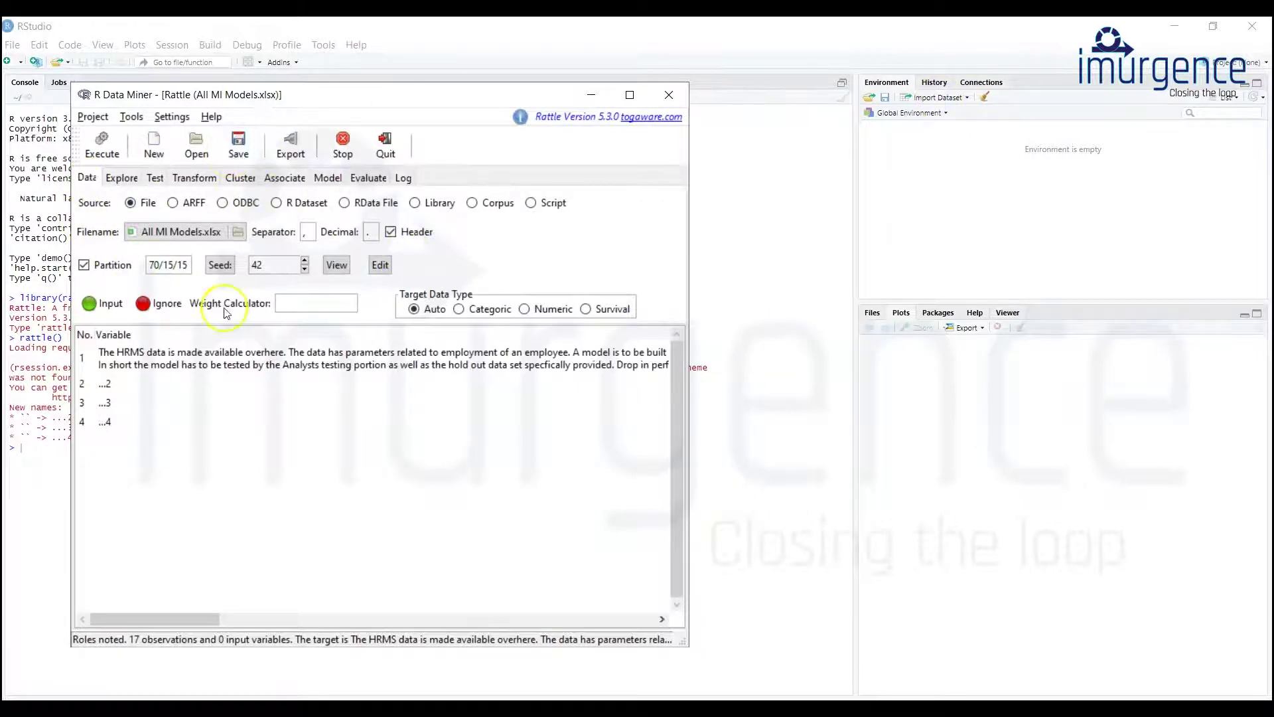
Start an Import Dataset From Excel and browse to Desktop/All MI Models.xlsx
{"action": "left_click", "coordinate": [937, 101]}
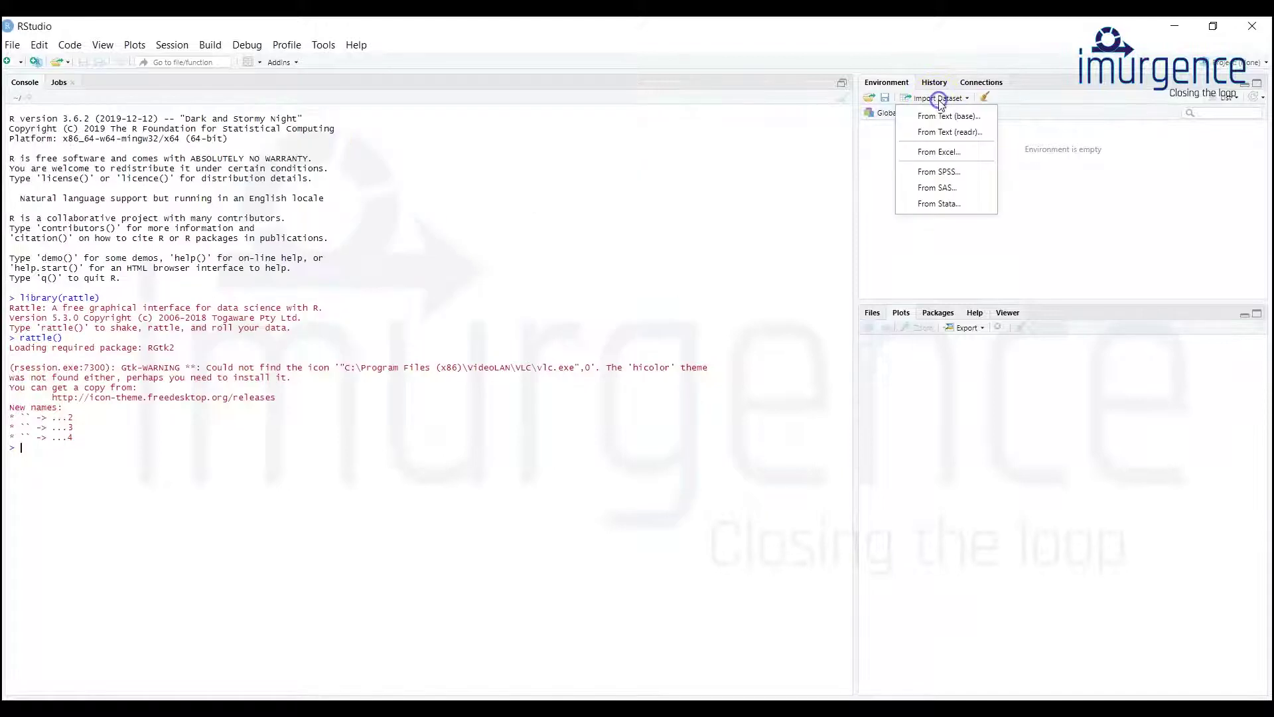
{"action": "left_click", "coordinate": [945, 155]}
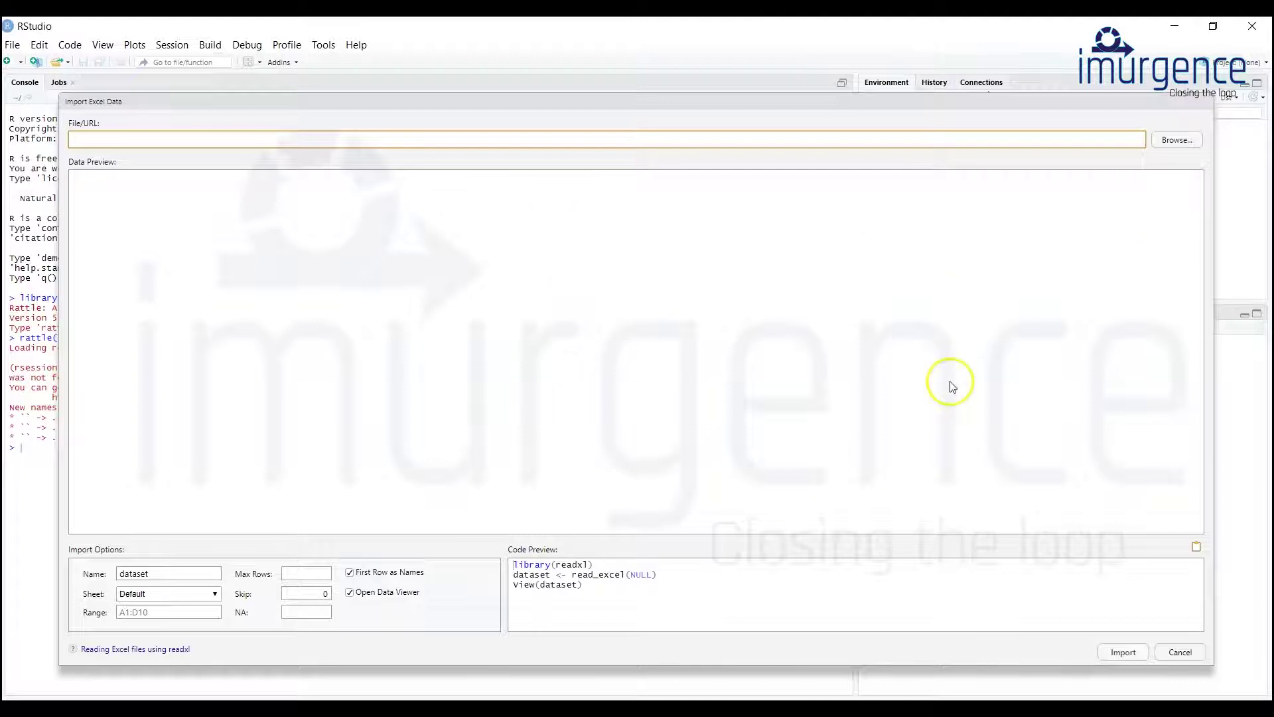
{"action": "left_click", "coordinate": [1178, 140]}
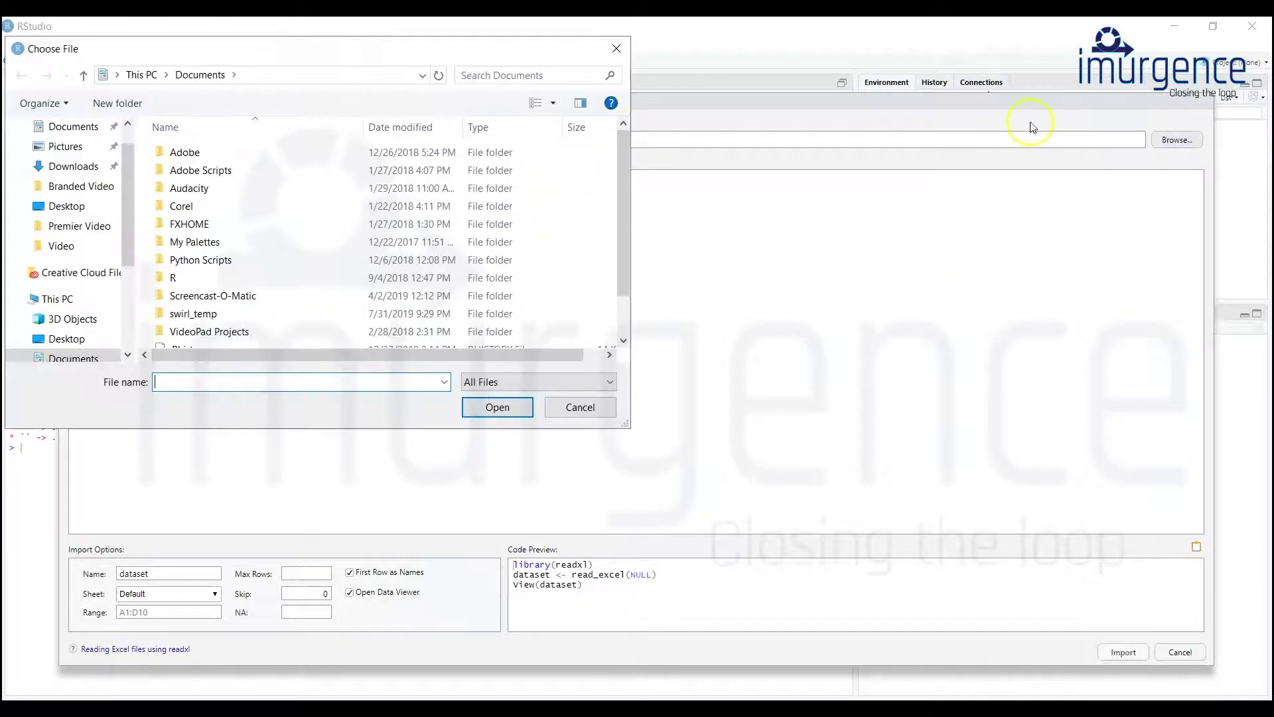
{"action": "left_click", "coordinate": [66, 206]}
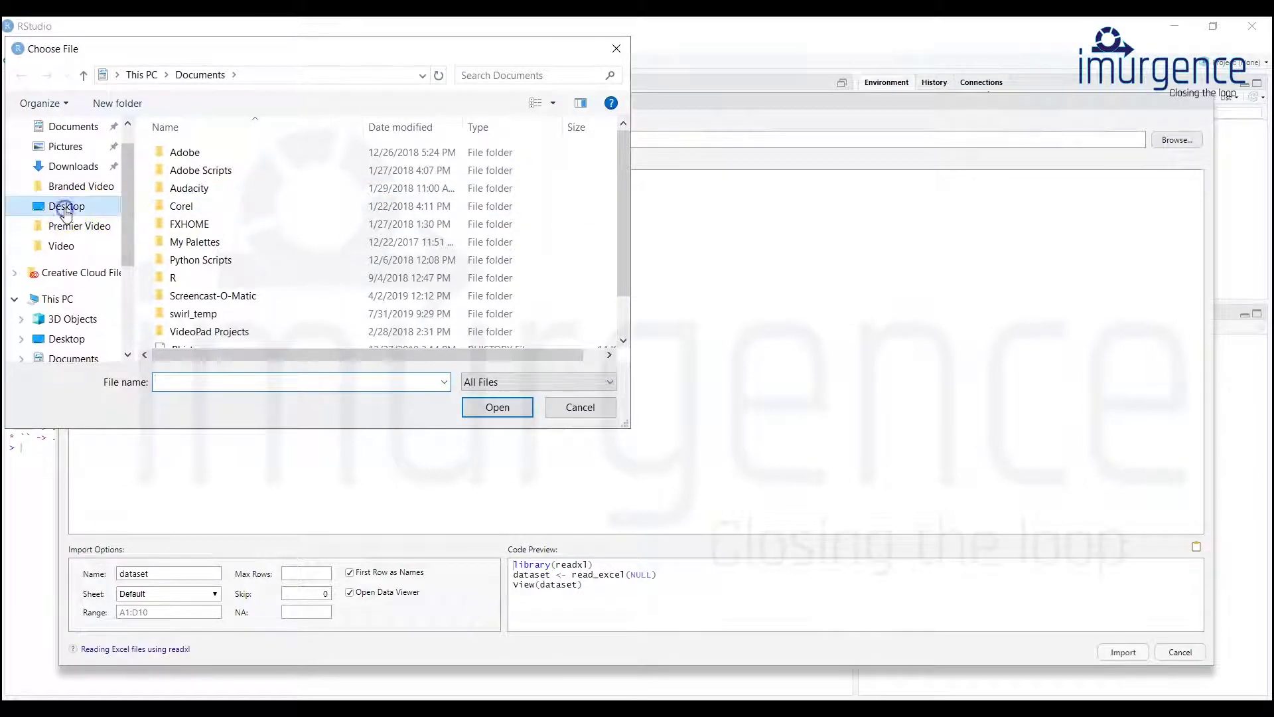
{"action": "left_click", "coordinate": [370, 165]}
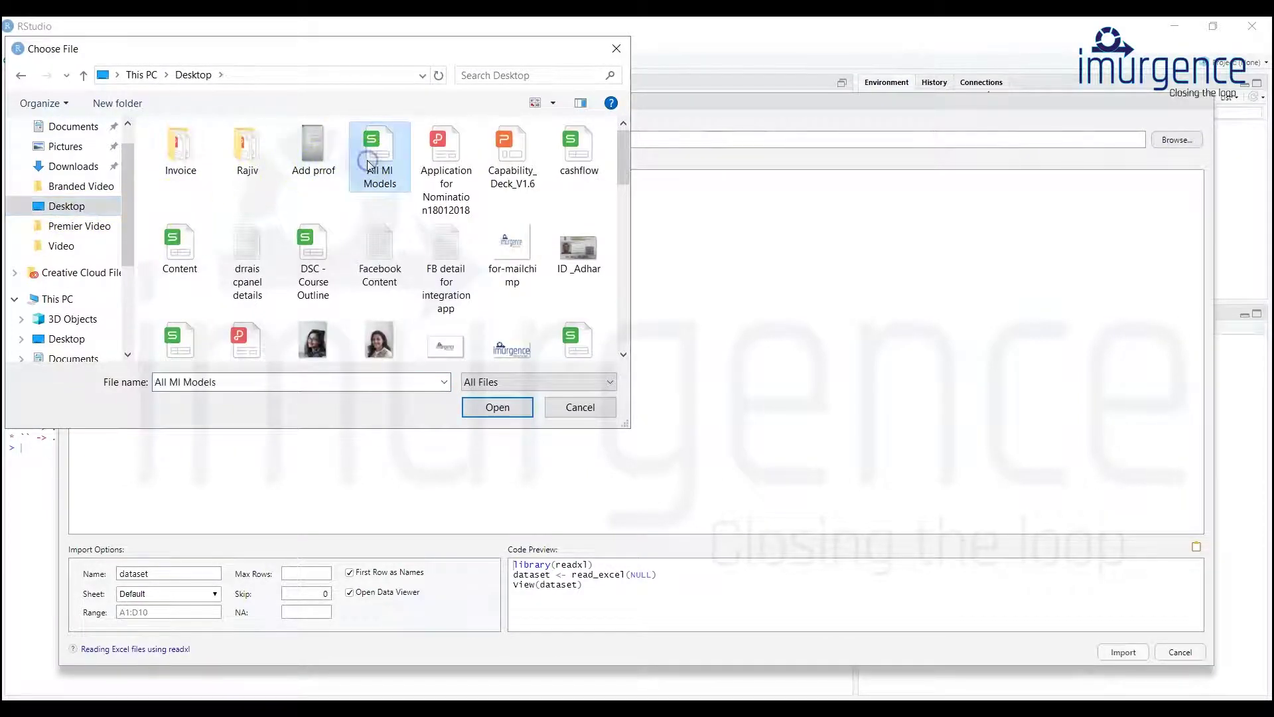
{"action": "left_click", "coordinate": [498, 407]}
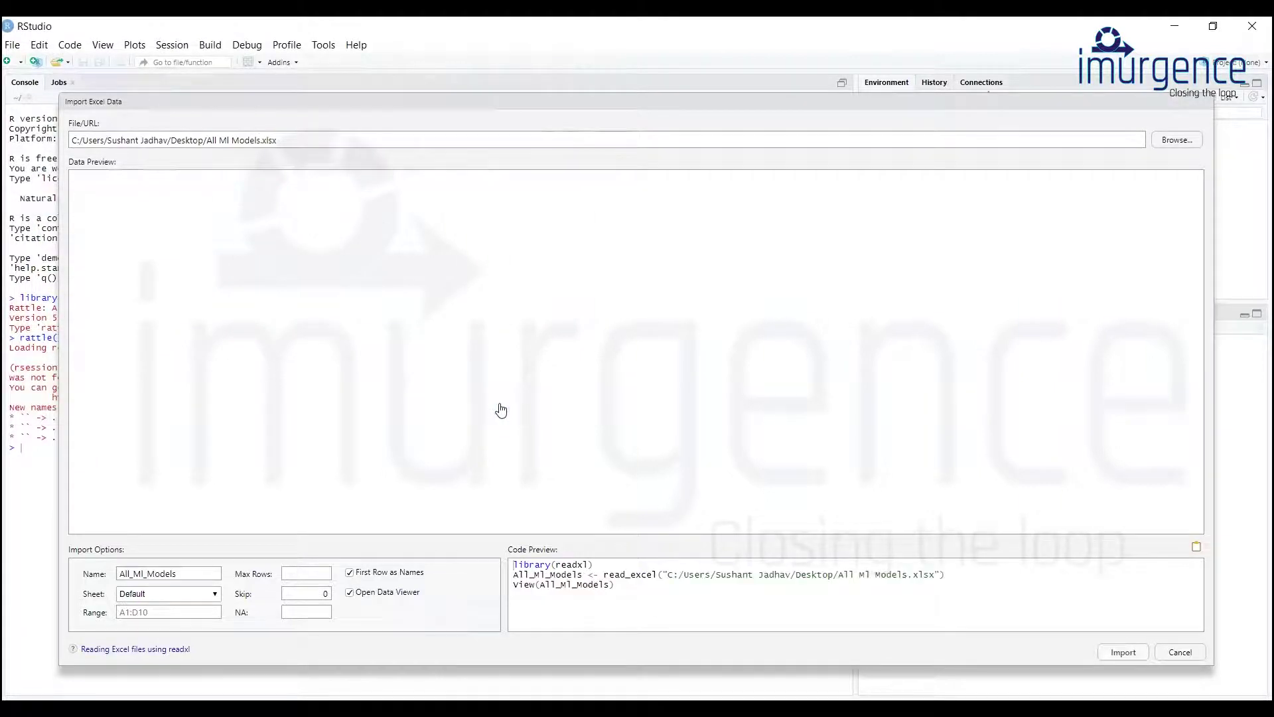
Set the Sheet to Training Data Sheet and import it
{"action": "left_click", "coordinate": [215, 594]}
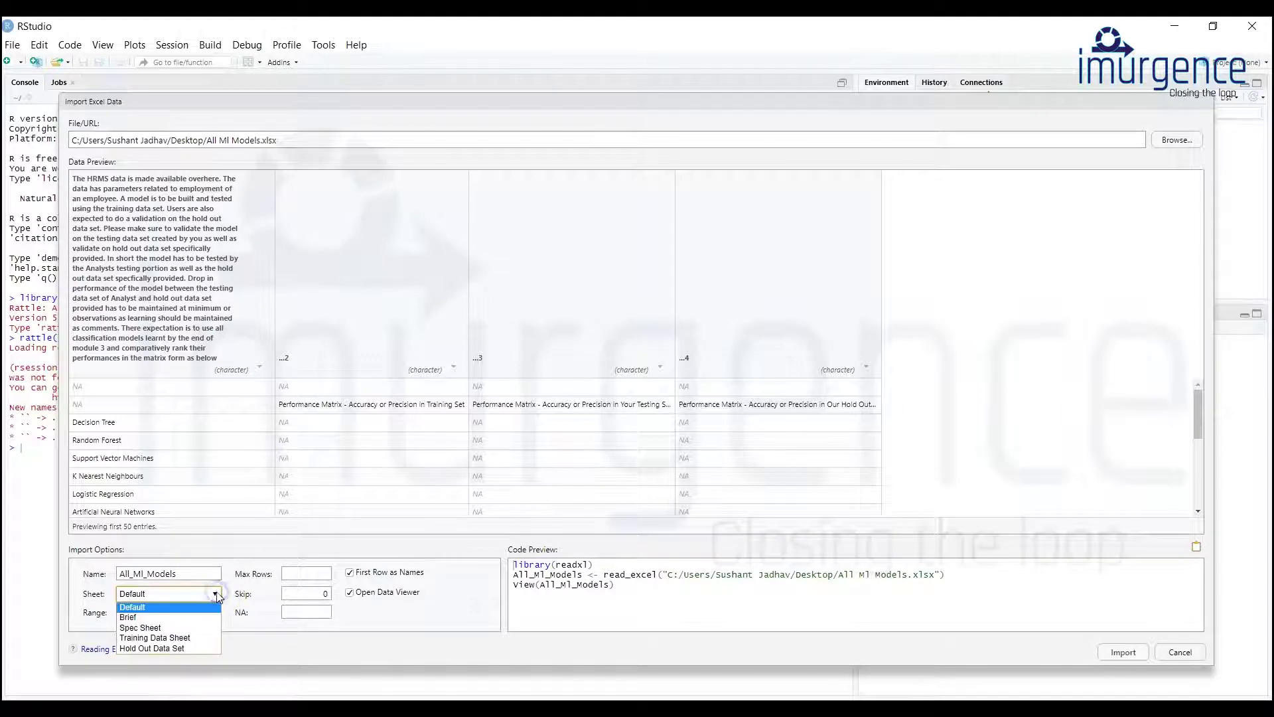
{"action": "left_click", "coordinate": [154, 629]}
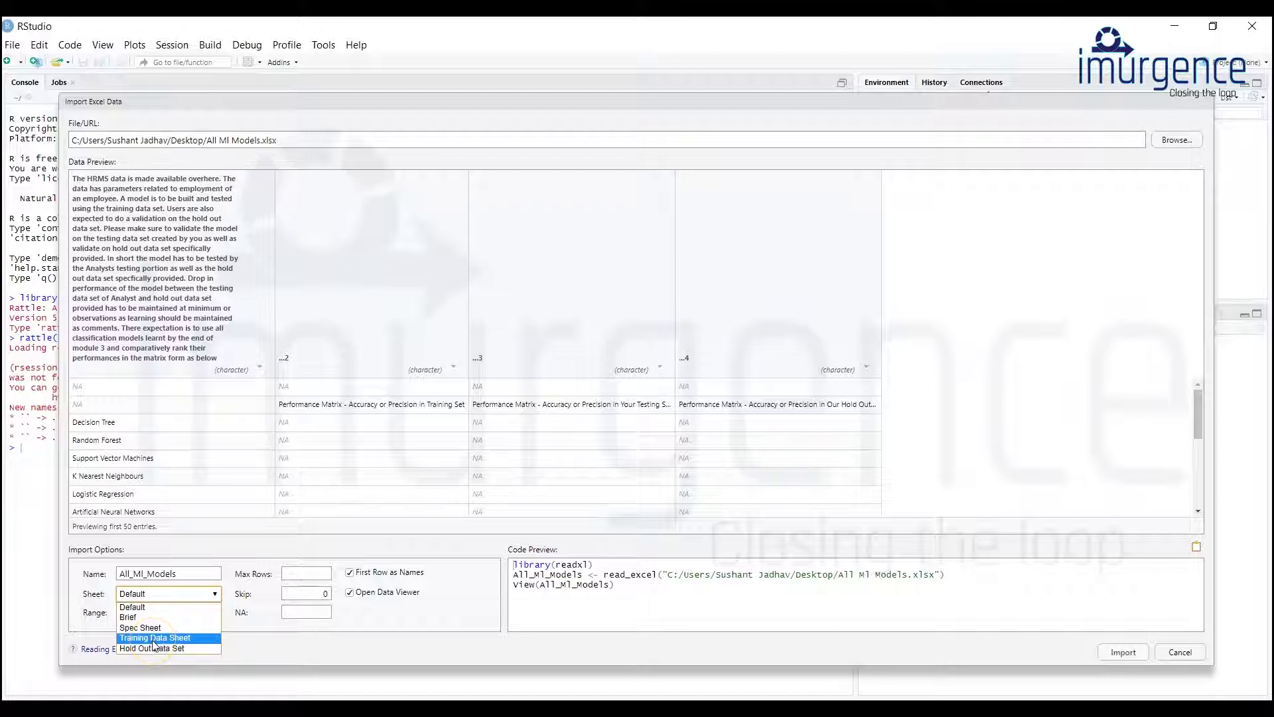
{"action": "left_click", "coordinate": [154, 638]}
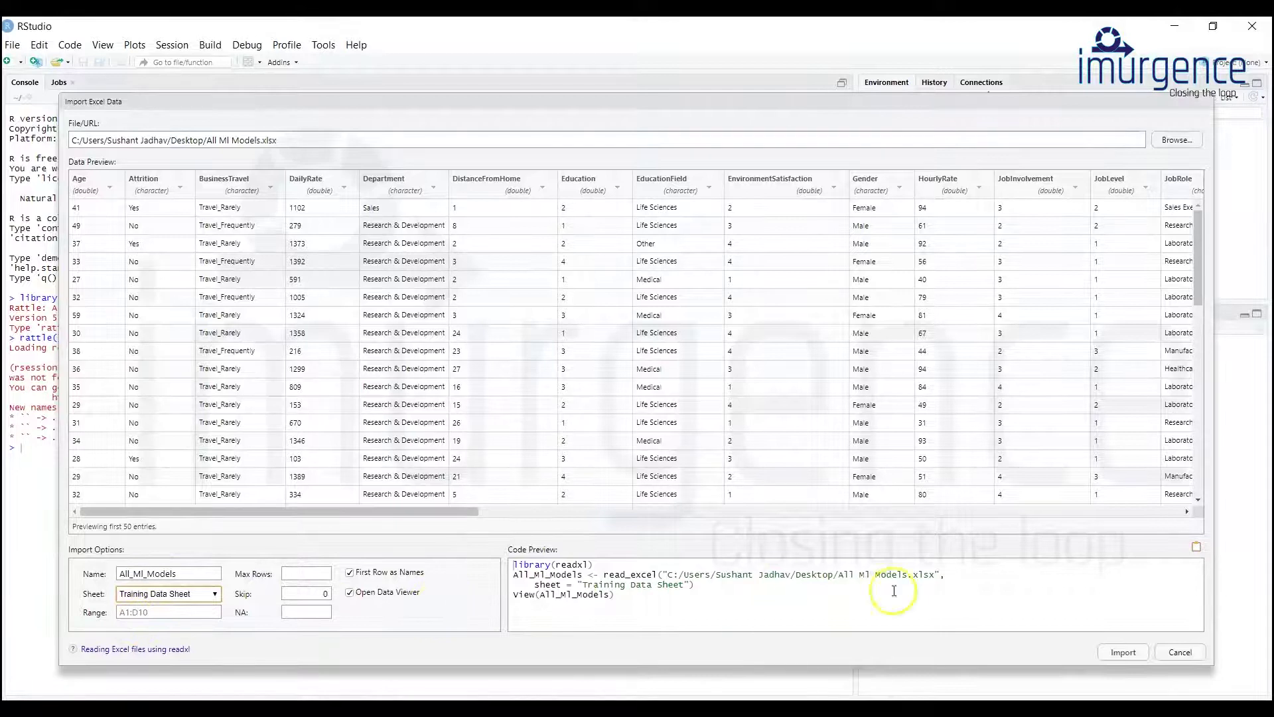
{"action": "left_click", "coordinate": [1117, 653]}
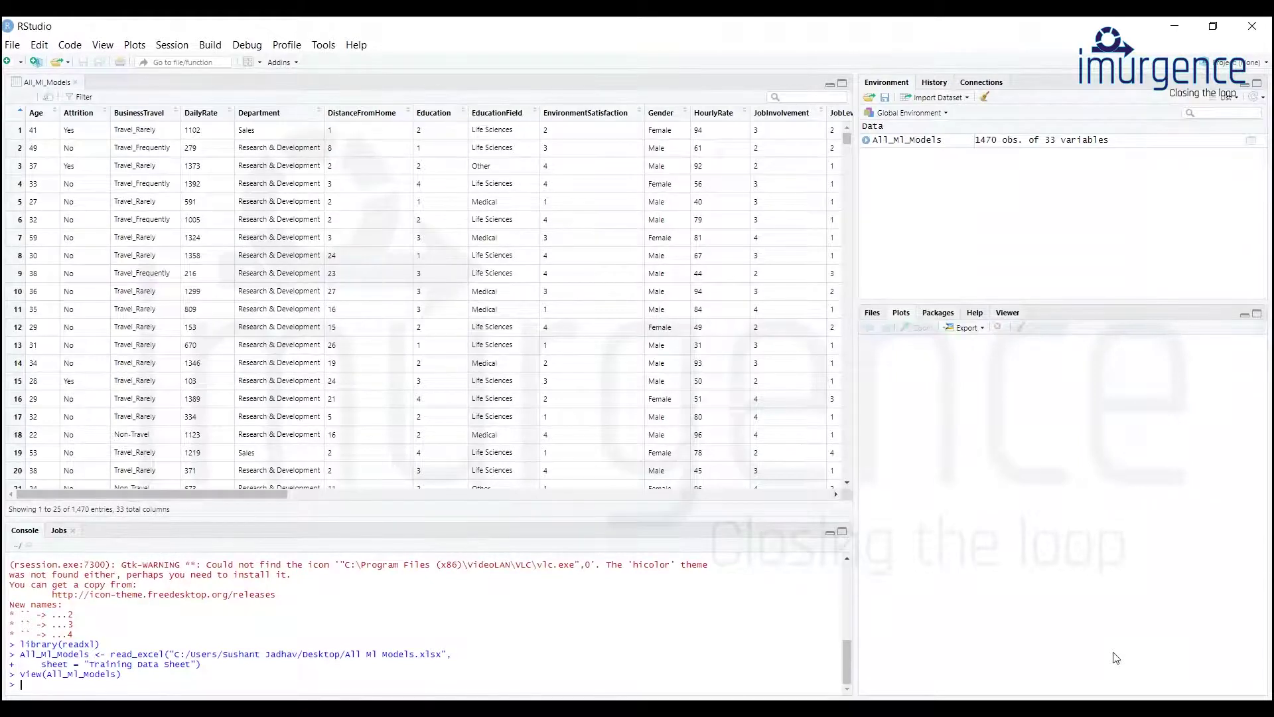
Set Rattle's source to R Dataset All_MI_Models, untick Partition, and glance at the data editor
{"action": "key", "text": "alt+Tab"}
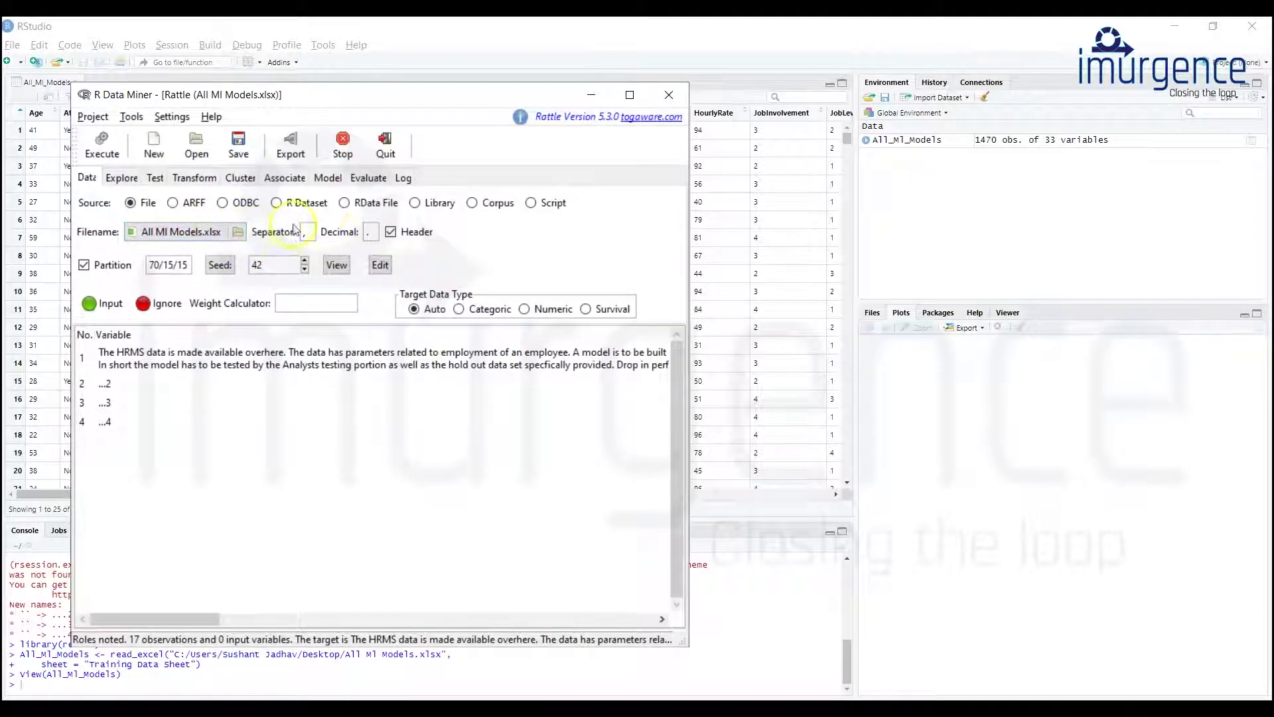
{"action": "left_click", "coordinate": [279, 205]}
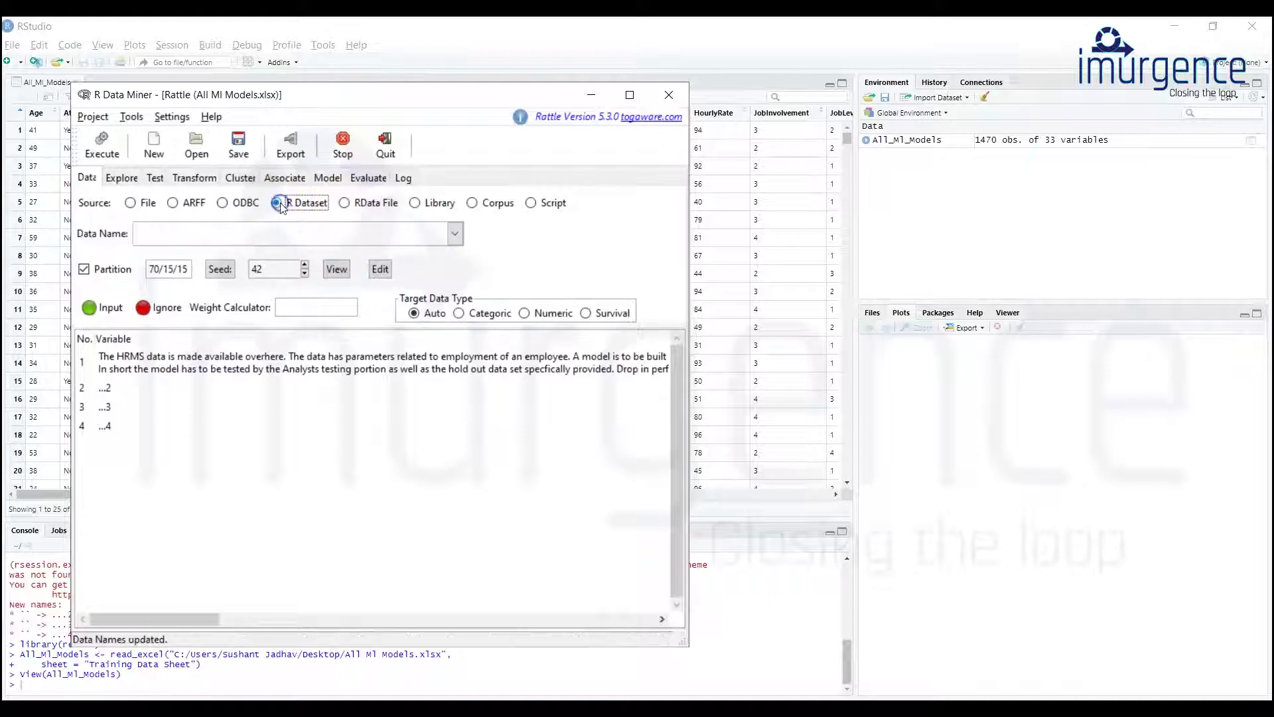
{"action": "left_click", "coordinate": [378, 240]}
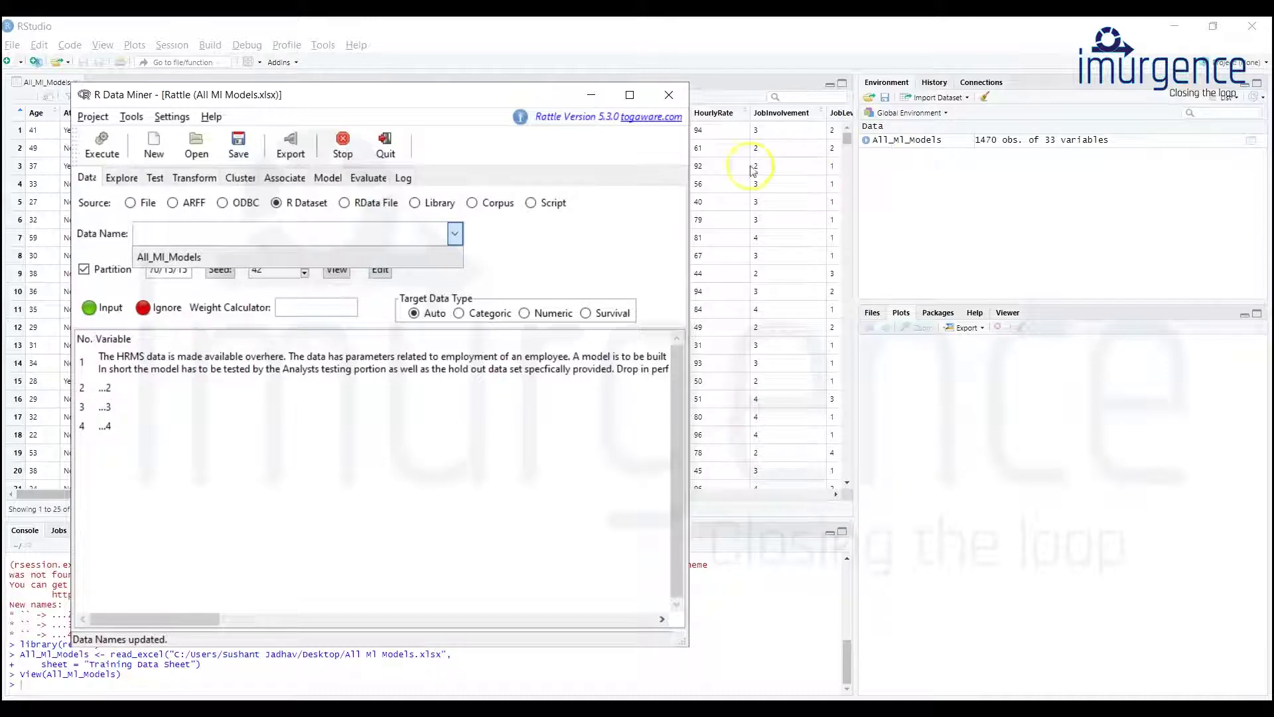
{"action": "left_click", "coordinate": [185, 259]}
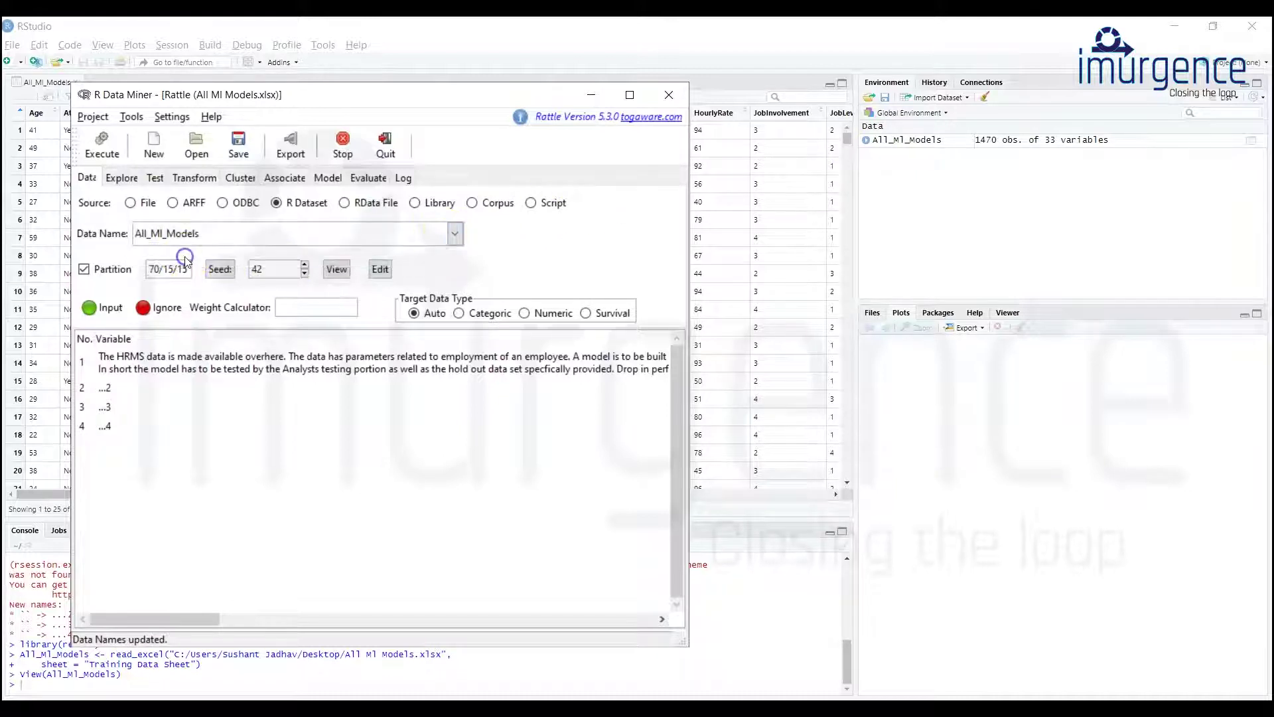
{"action": "left_click", "coordinate": [83, 268]}
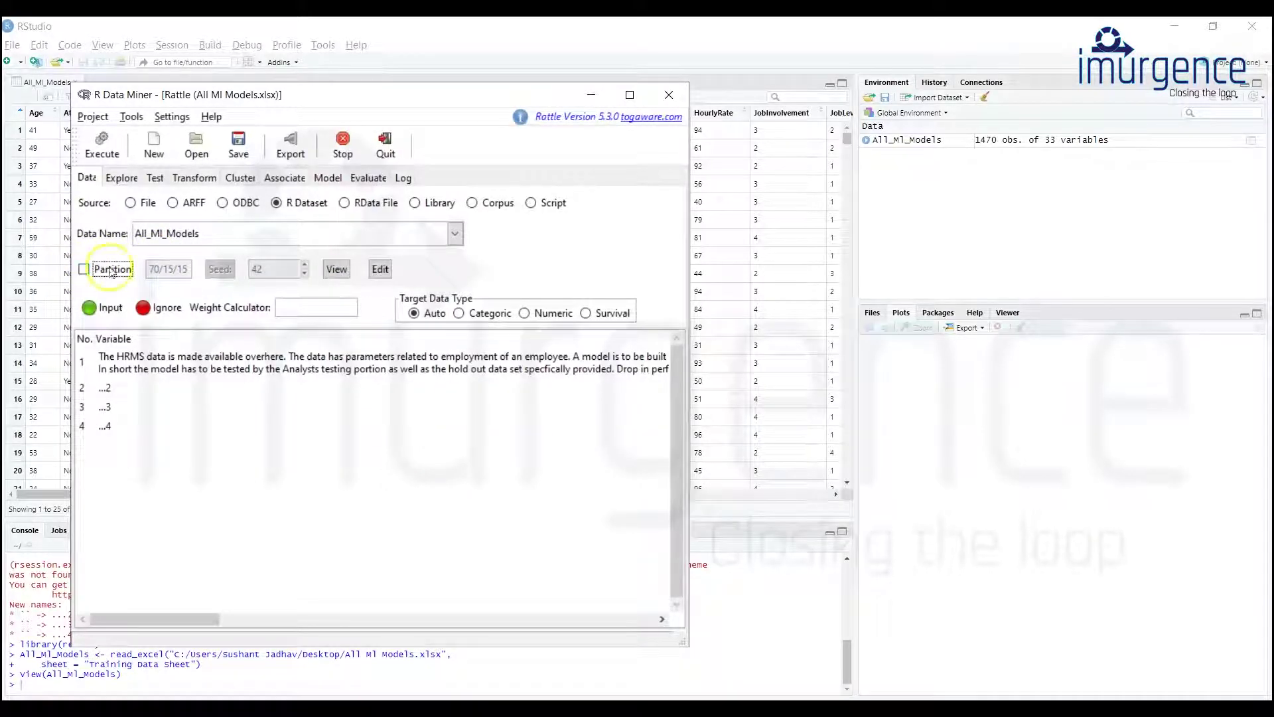
{"action": "left_click", "coordinate": [382, 271]}
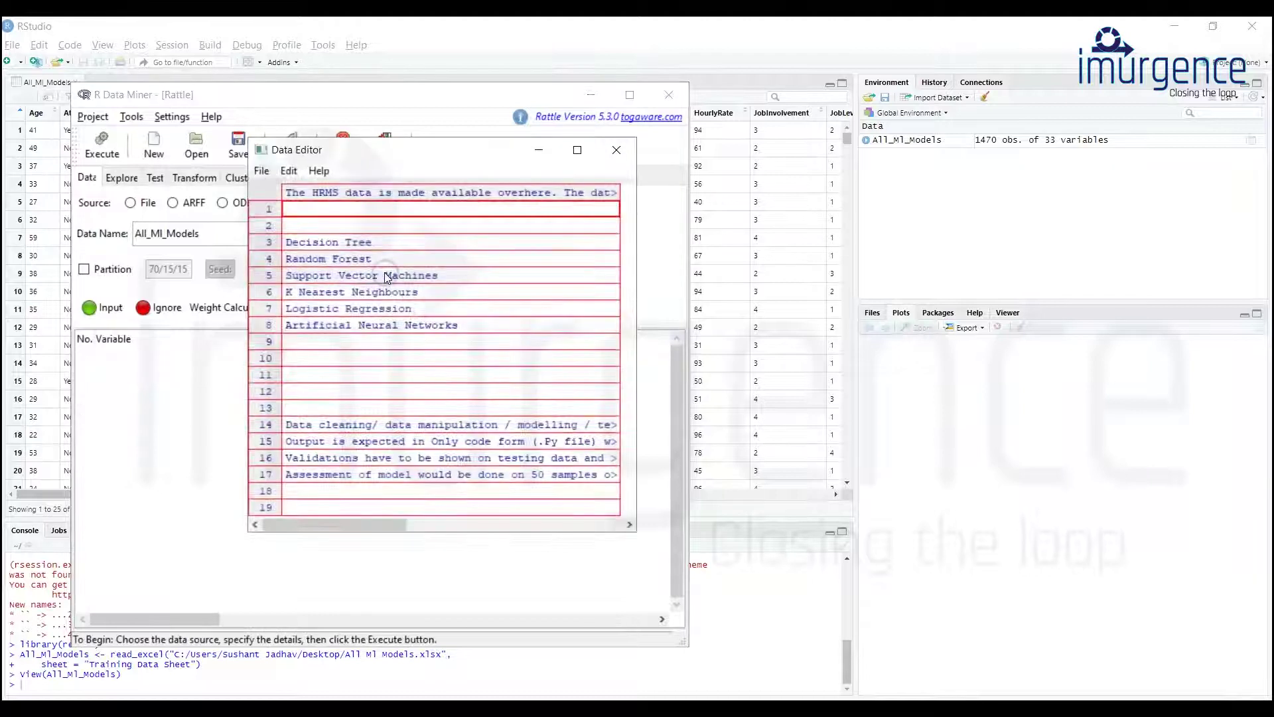
{"action": "left_click", "coordinate": [616, 150]}
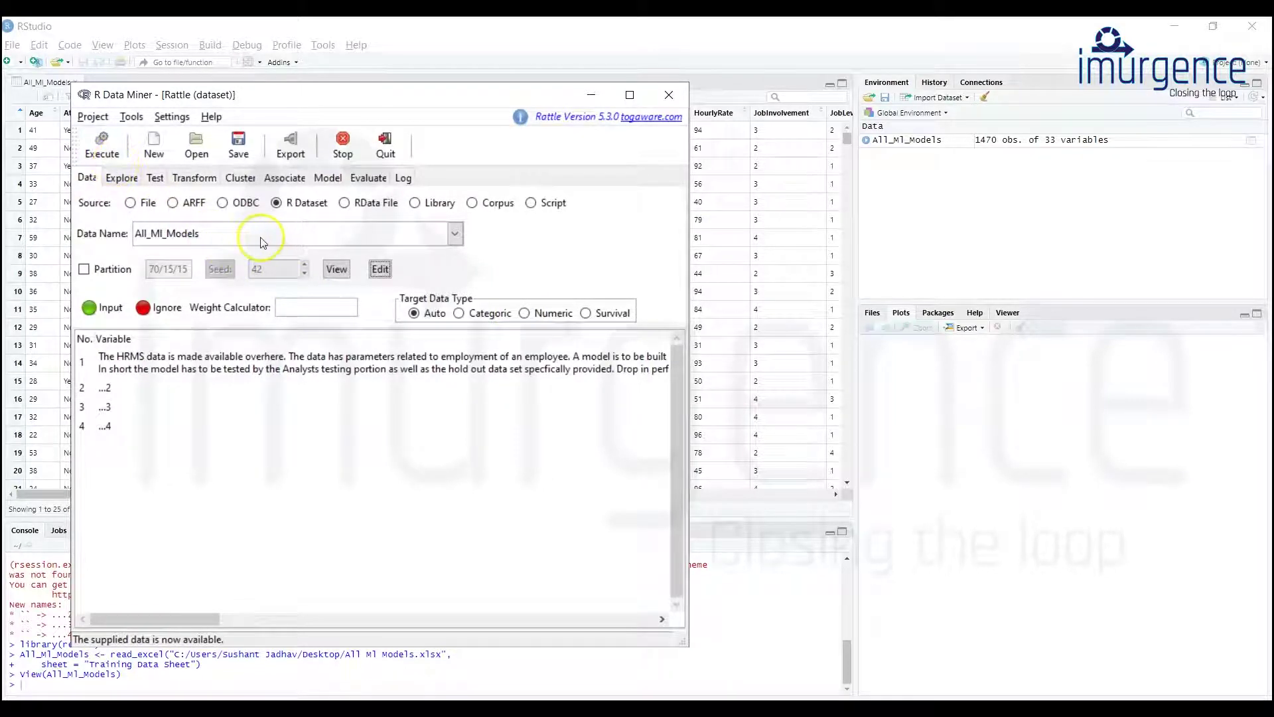
Load the All_MI_Models variables and browse their records in the Data Editor
{"action": "left_click", "coordinate": [101, 141]}
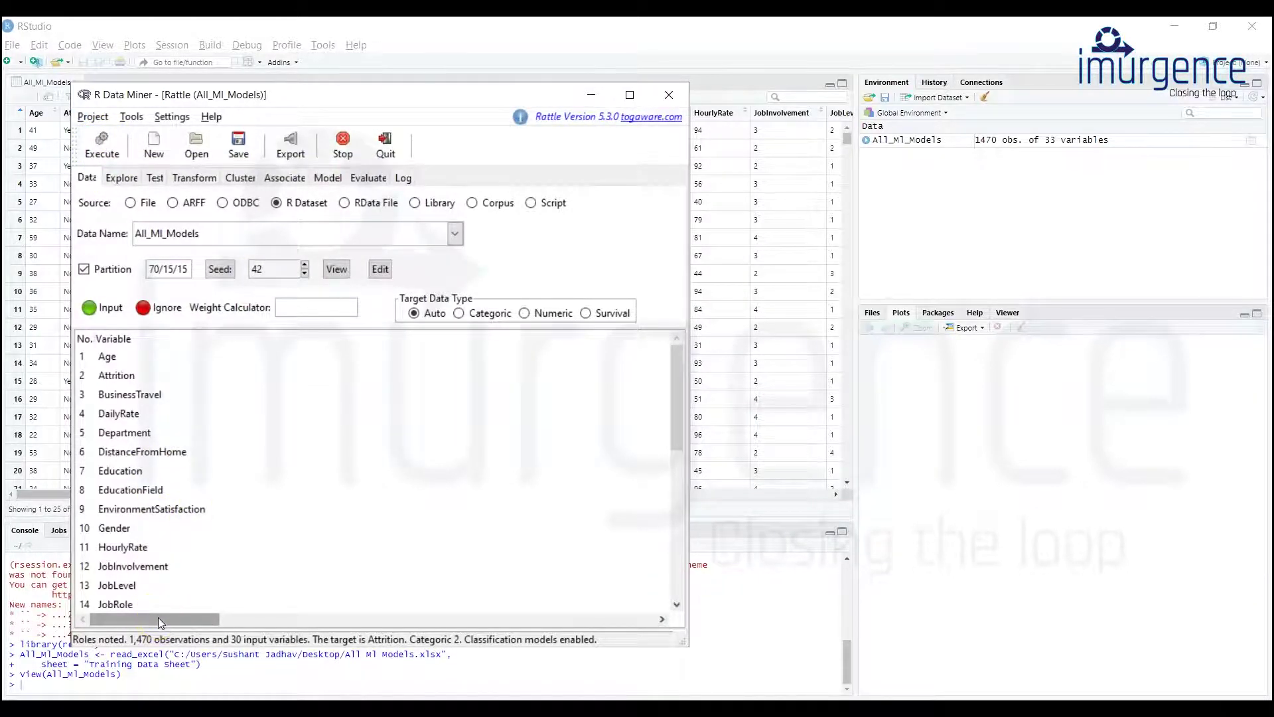
{"action": "mouse_move", "coordinate": [160, 621]}
{"action": "left_mouse_down"}
{"action": "mouse_move", "coordinate": [596, 639]}
{"action": "mouse_move", "coordinate": [170, 615]}
{"action": "left_mouse_up"}
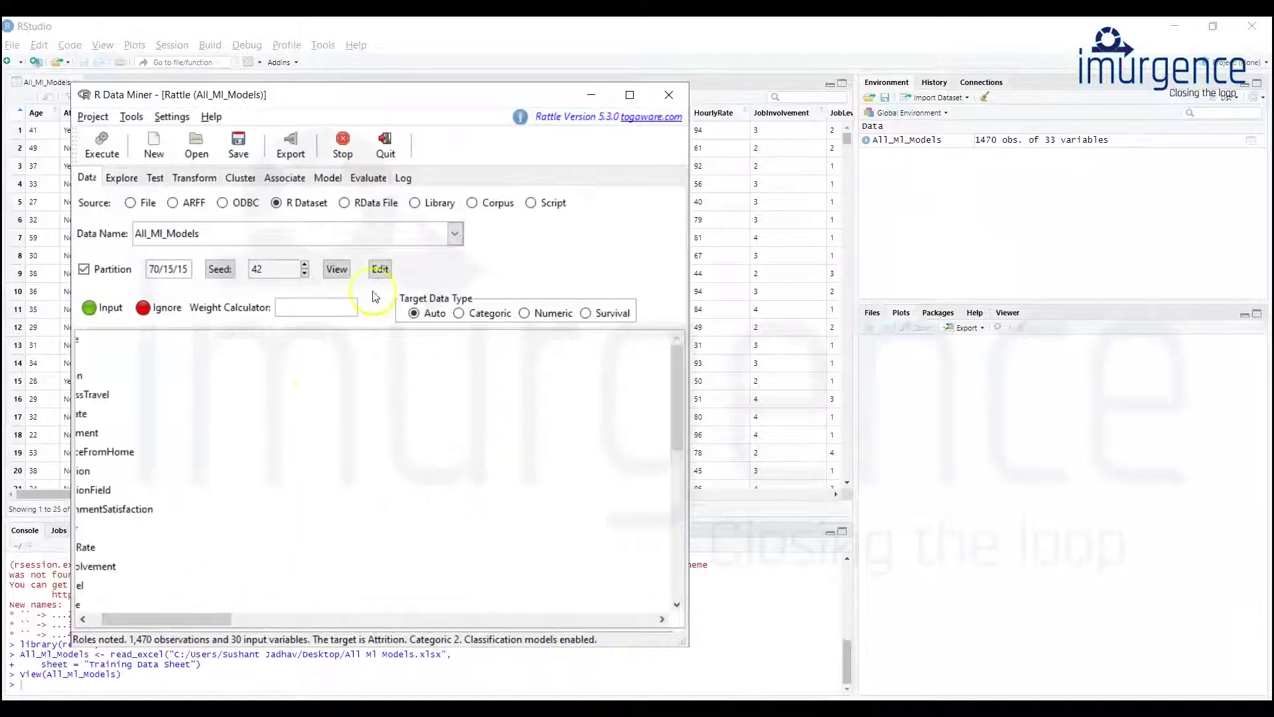
{"action": "left_click", "coordinate": [381, 270]}
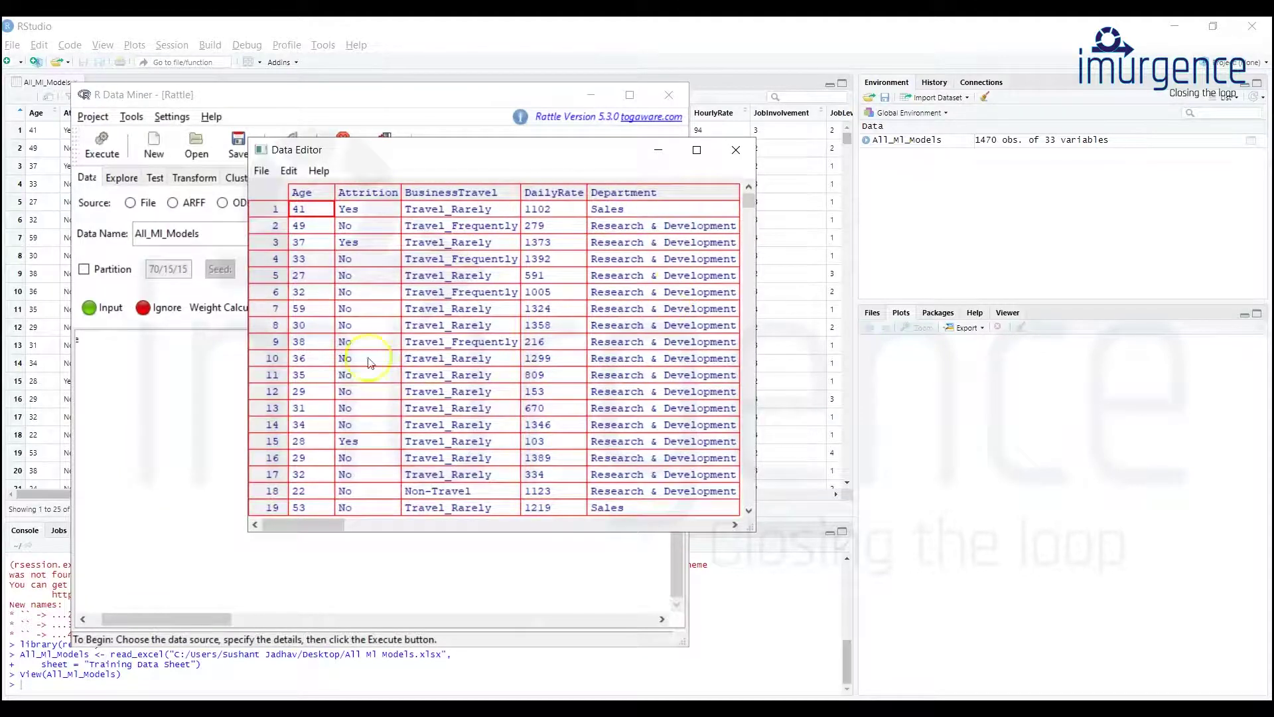
{"action": "left_click", "coordinate": [736, 153]}
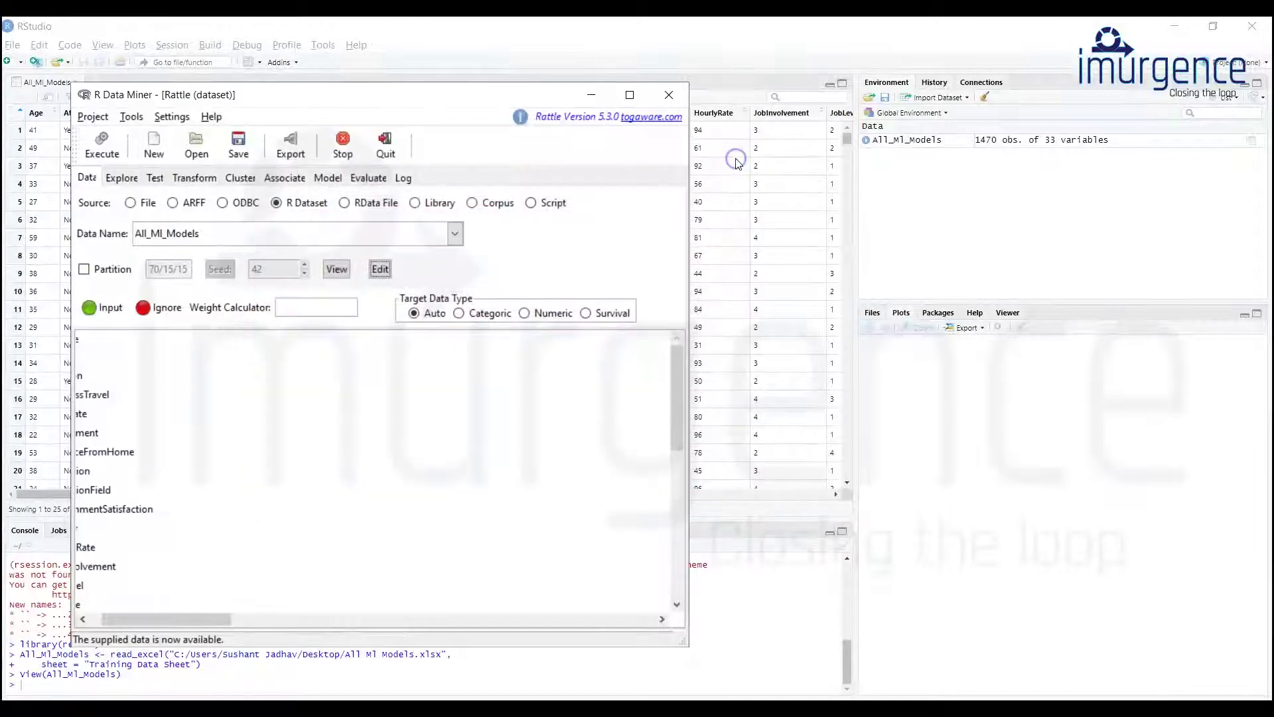
Select the Attrition variable and review each variable's data type and role
{"action": "left_click_drag", "start_coordinate": [155, 620], "coordinate": [143, 623]}
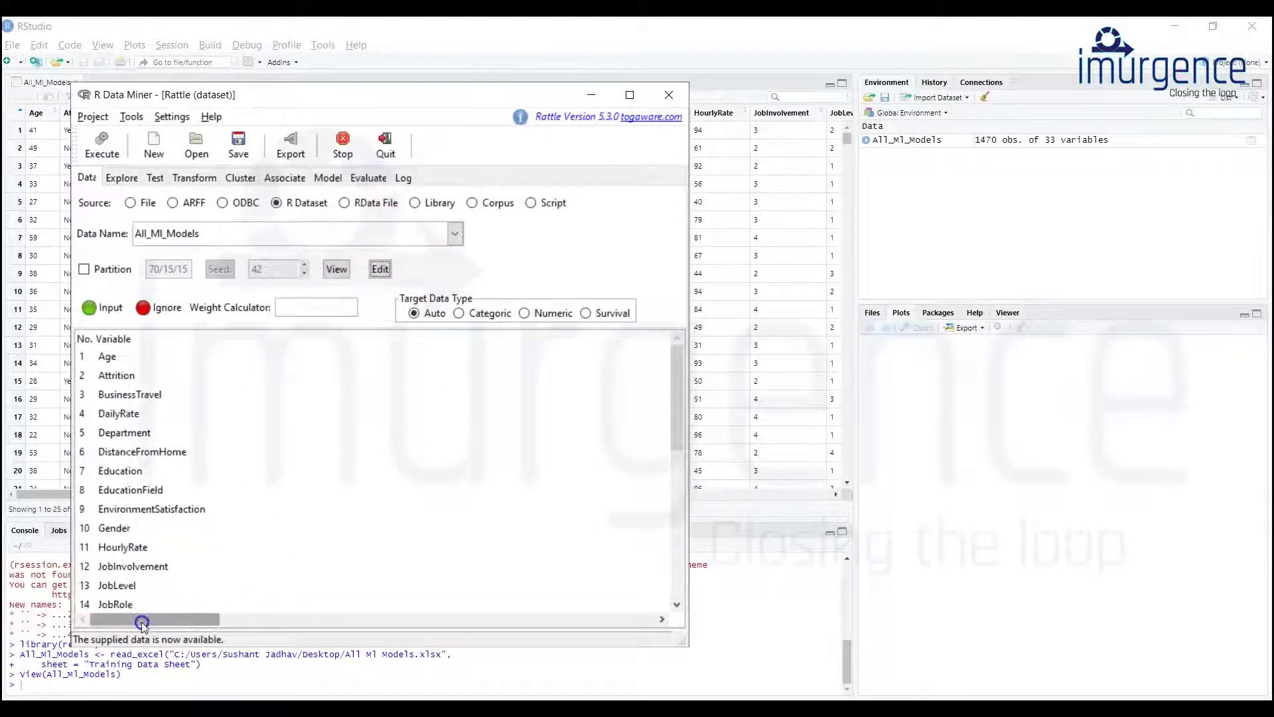
{"action": "left_click", "coordinate": [288, 210]}
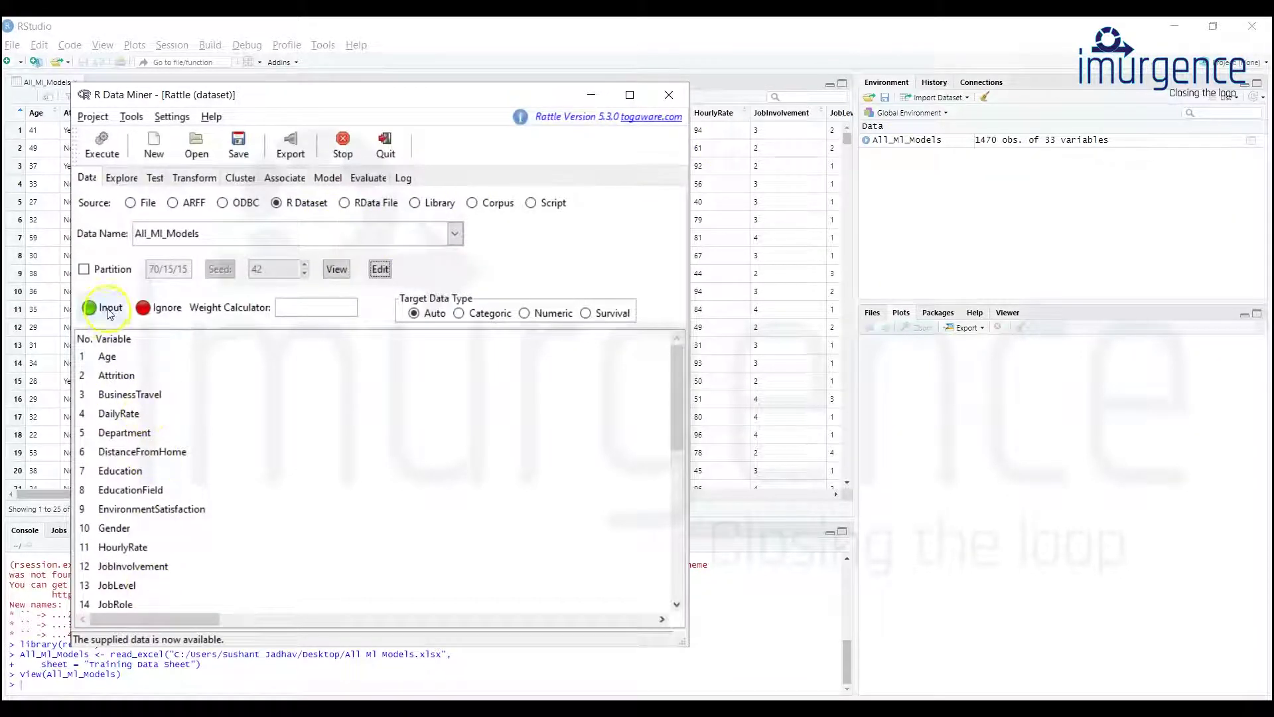
{"action": "left_click", "coordinate": [123, 376]}
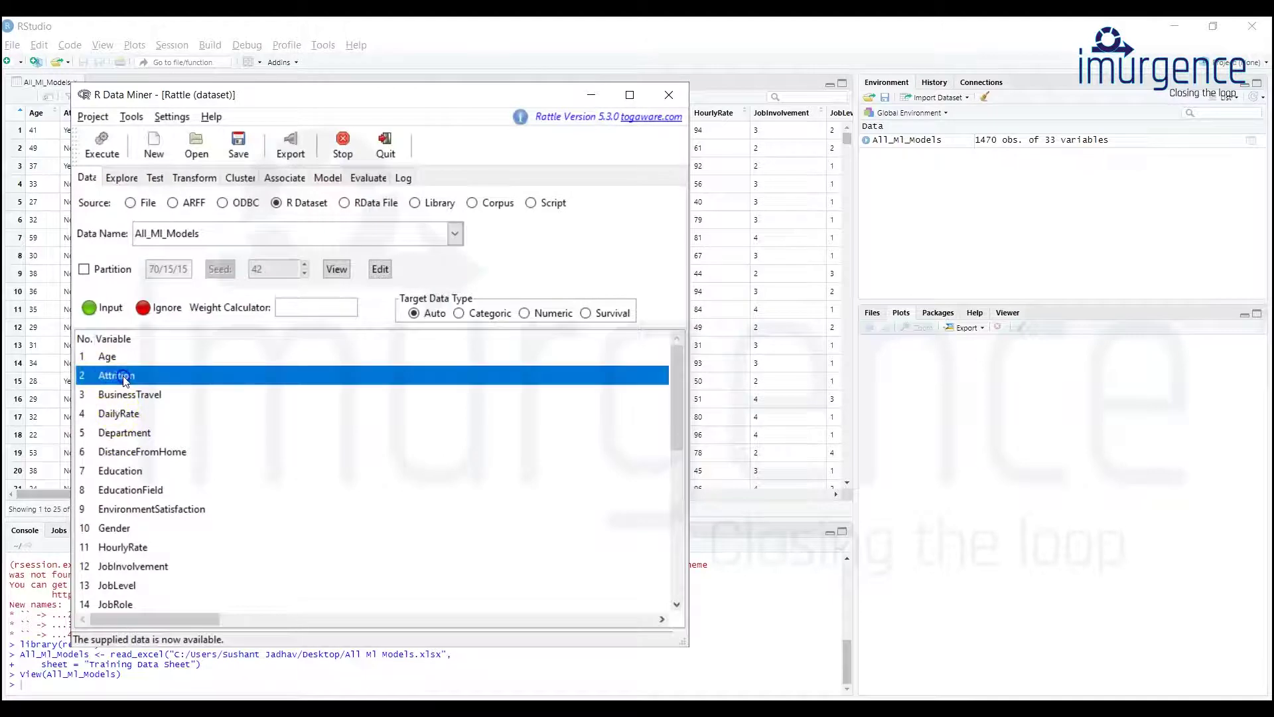
{"action": "left_click_drag", "start_coordinate": [166, 624], "coordinate": [583, 624]}
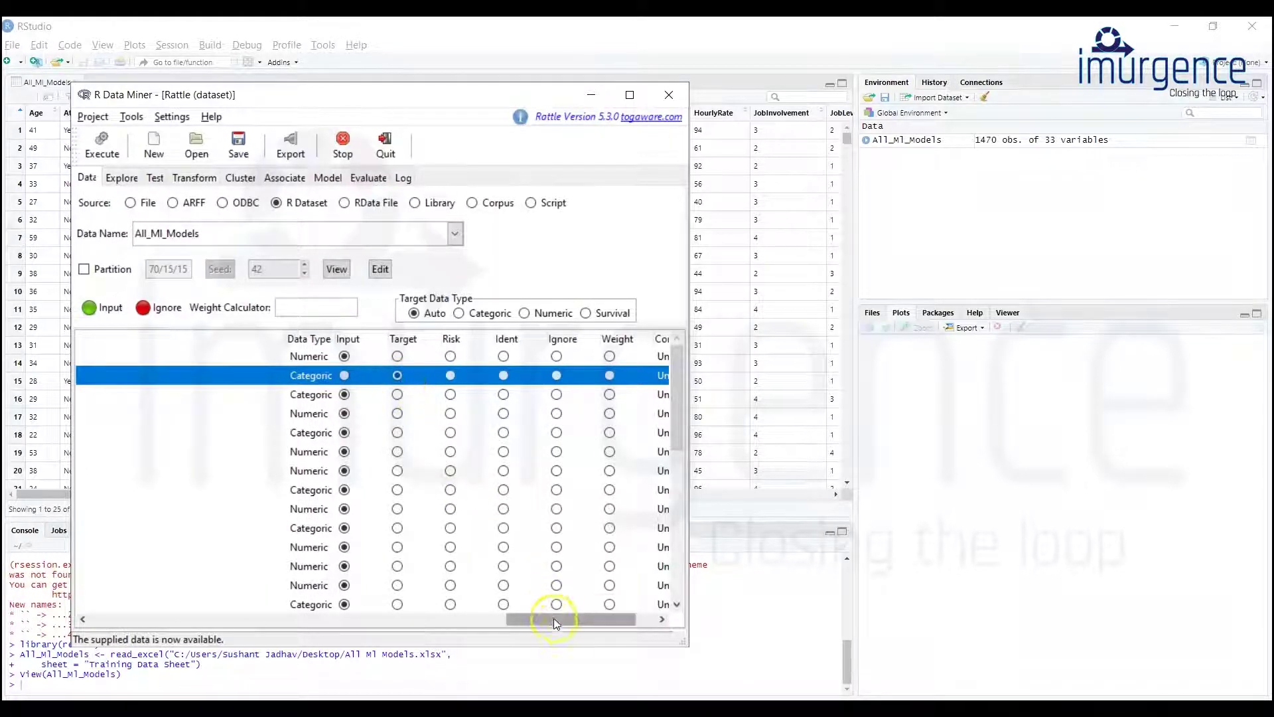
{"action": "left_click_drag", "start_coordinate": [558, 627], "coordinate": [126, 621]}
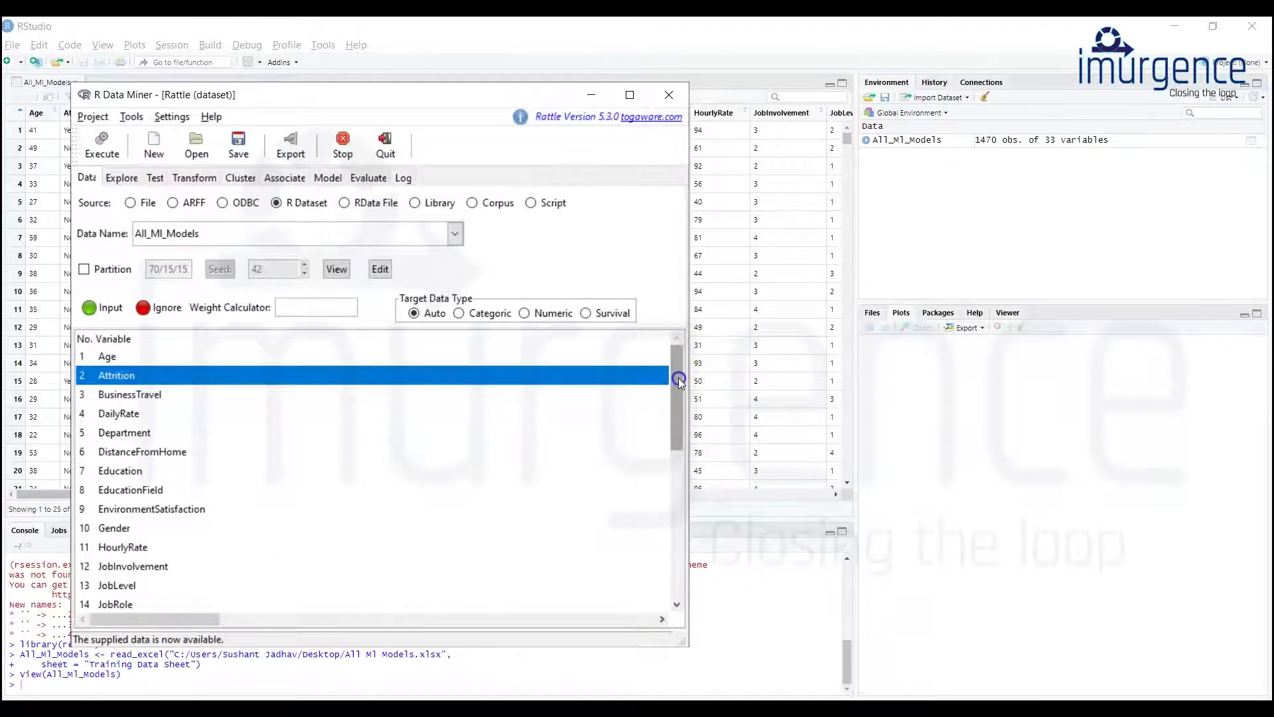
{"action": "left_click_drag", "start_coordinate": [676, 369], "coordinate": [659, 341]}
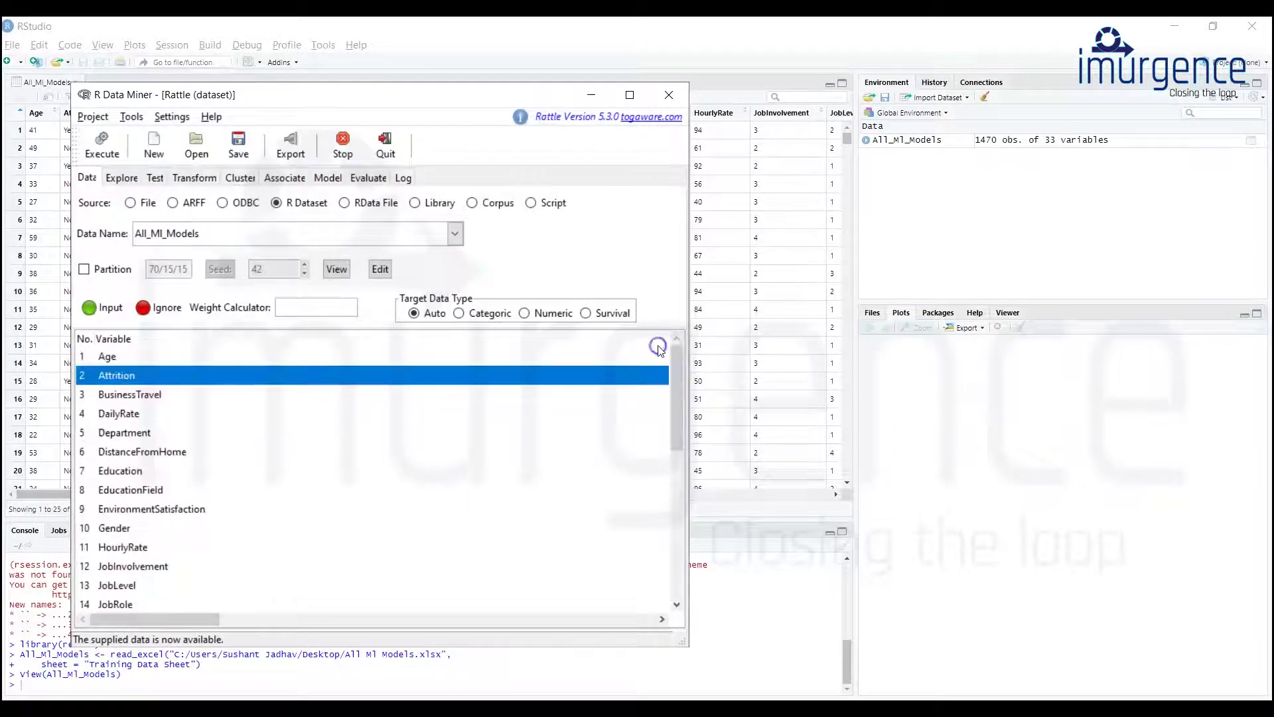
Run an Explore Summary and read through the levels, quartiles, medians, means and maxima
{"action": "left_click", "coordinate": [136, 177]}
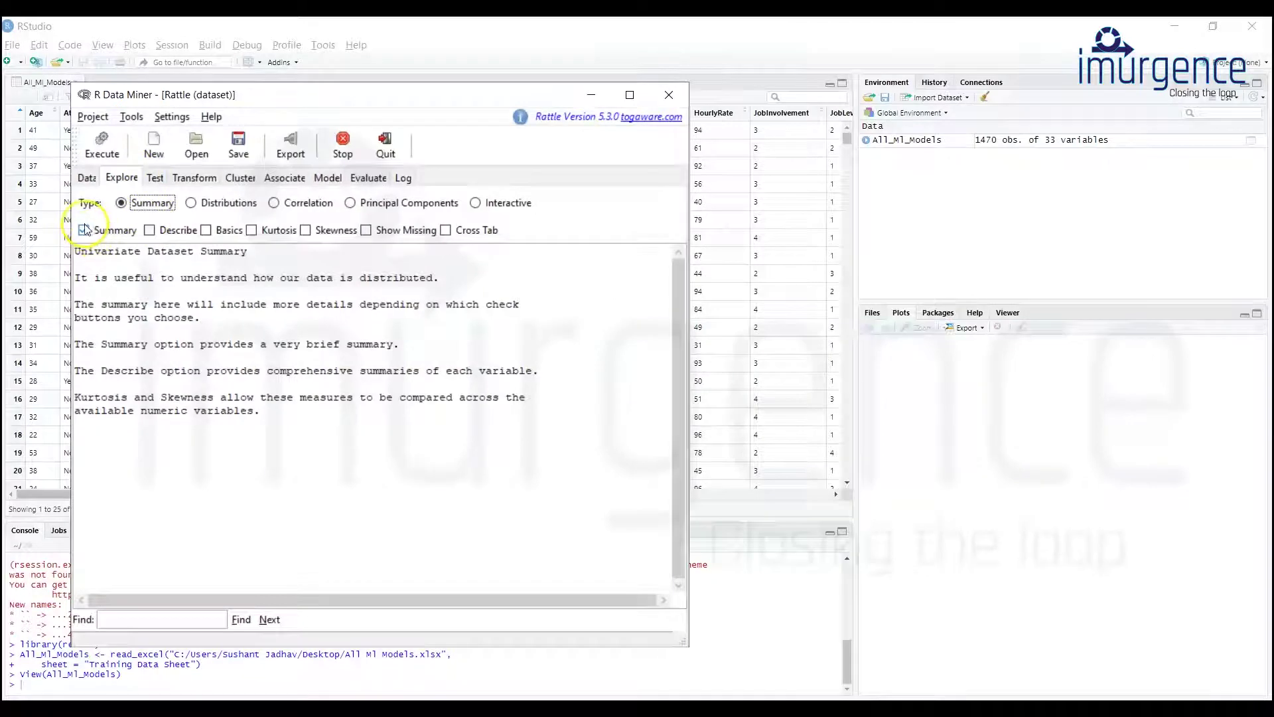
{"action": "left_click", "coordinate": [101, 146]}
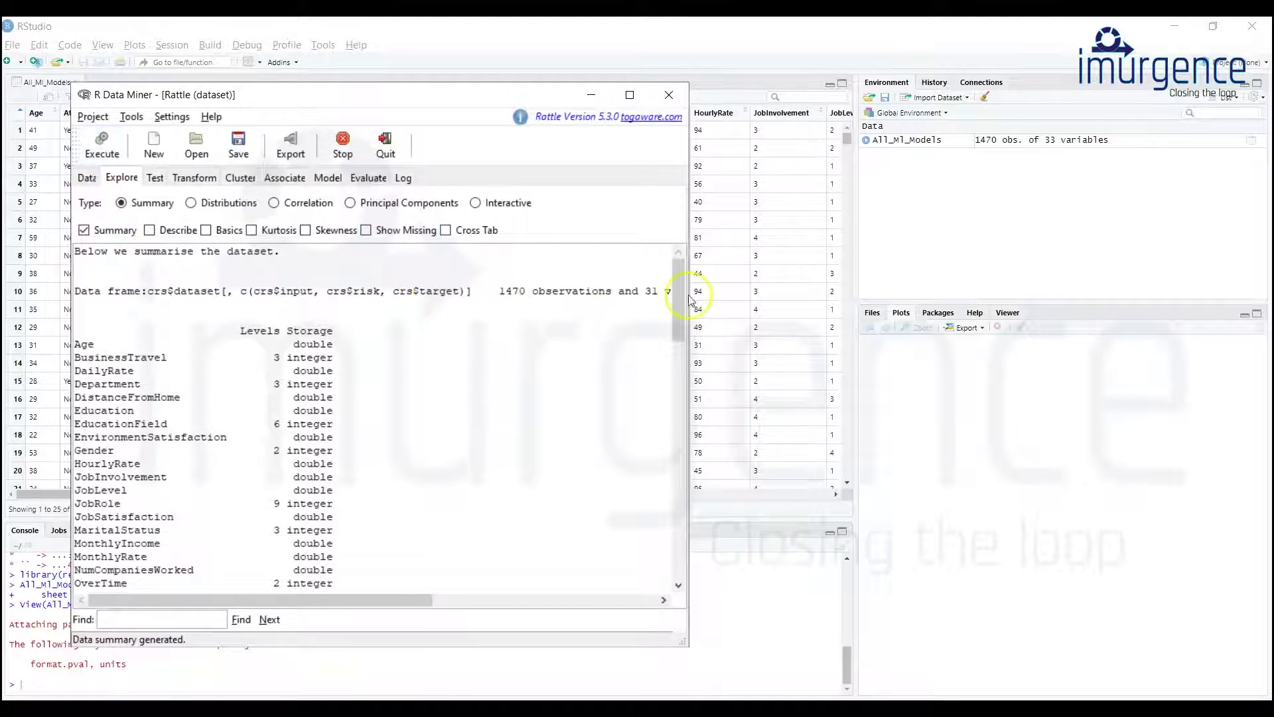
{"action": "left_click_drag", "start_coordinate": [679, 292], "coordinate": [692, 410]}
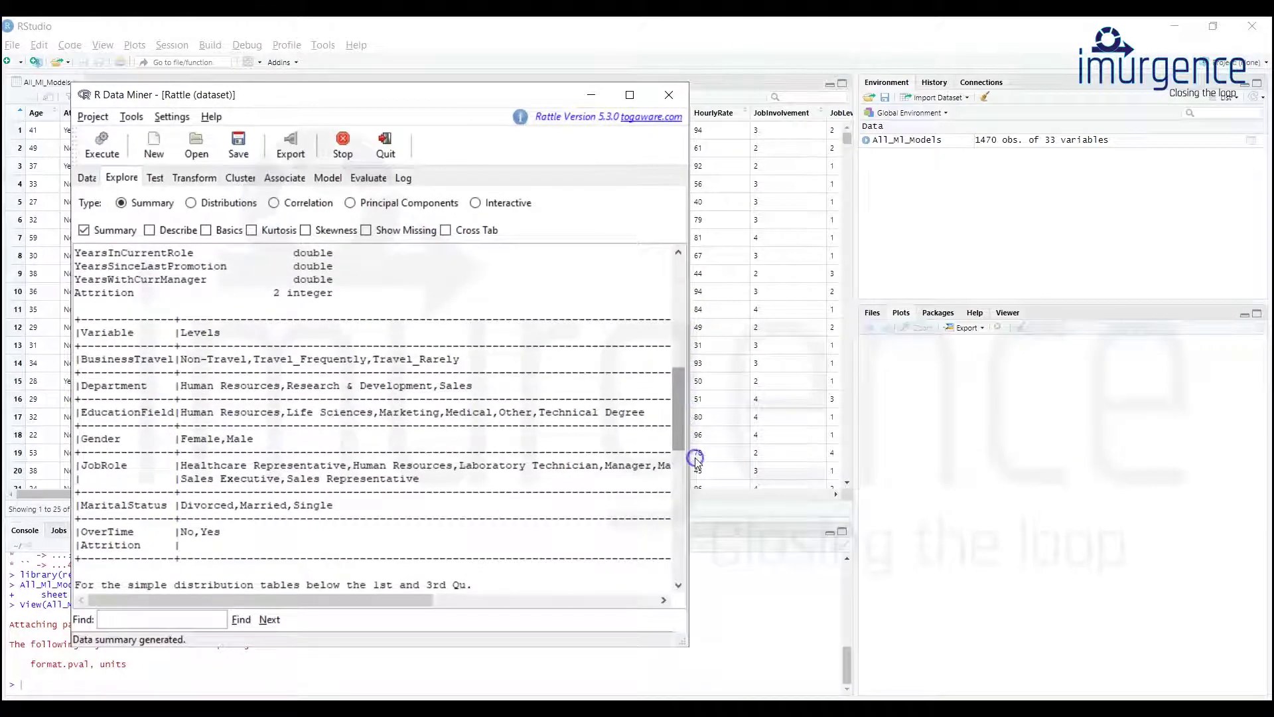
{"action": "left_click_drag", "start_coordinate": [694, 458], "coordinate": [687, 411]}
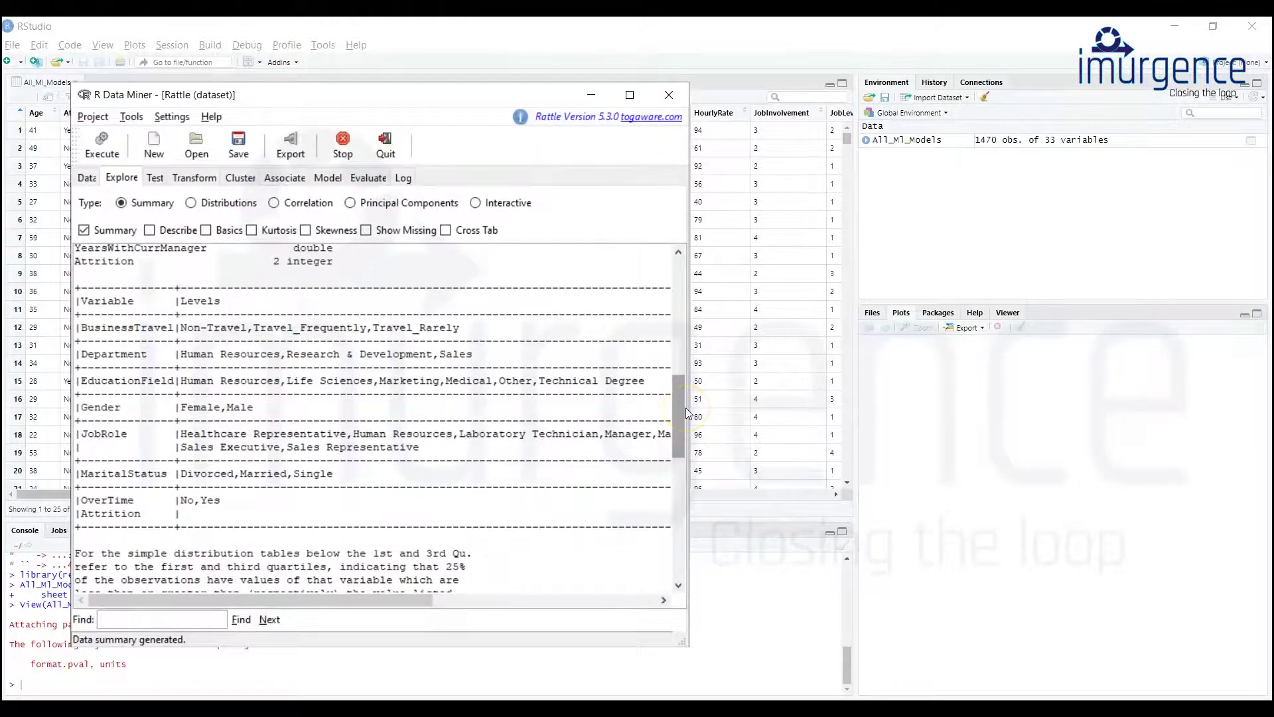
{"action": "left_click_drag", "start_coordinate": [688, 411], "coordinate": [688, 411]}
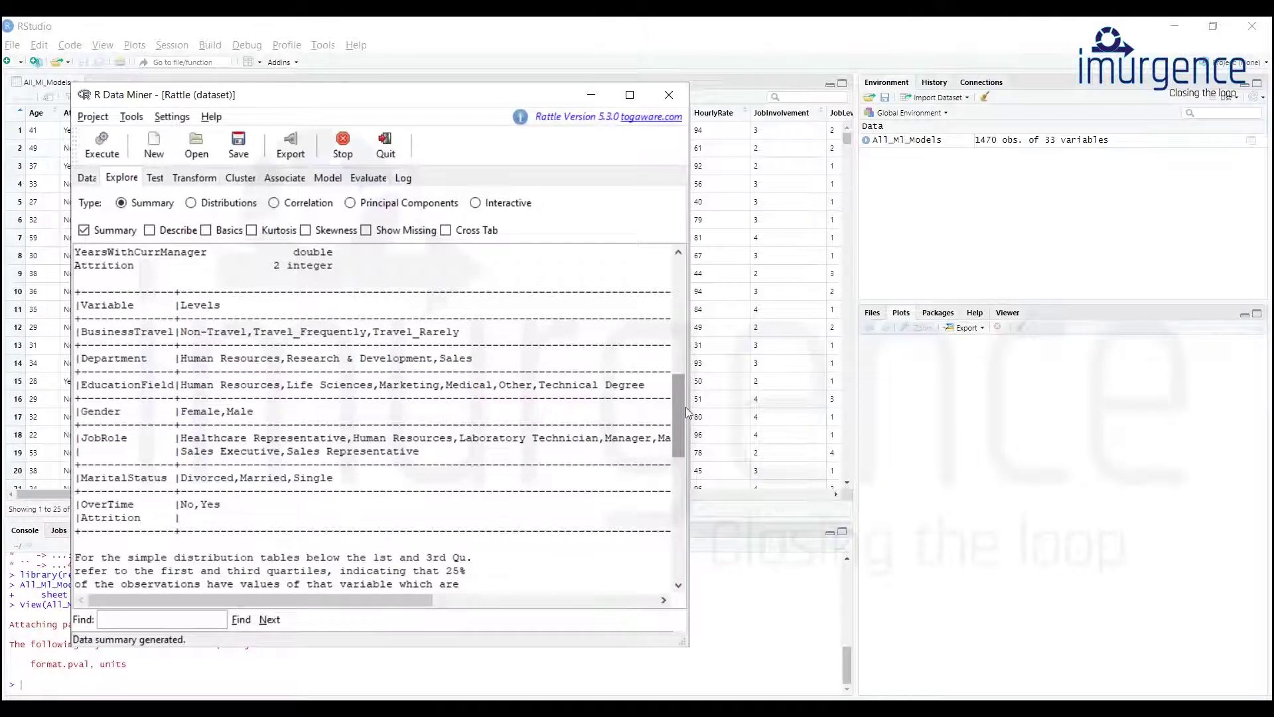
{"action": "left_click_drag", "start_coordinate": [687, 411], "coordinate": [683, 473]}
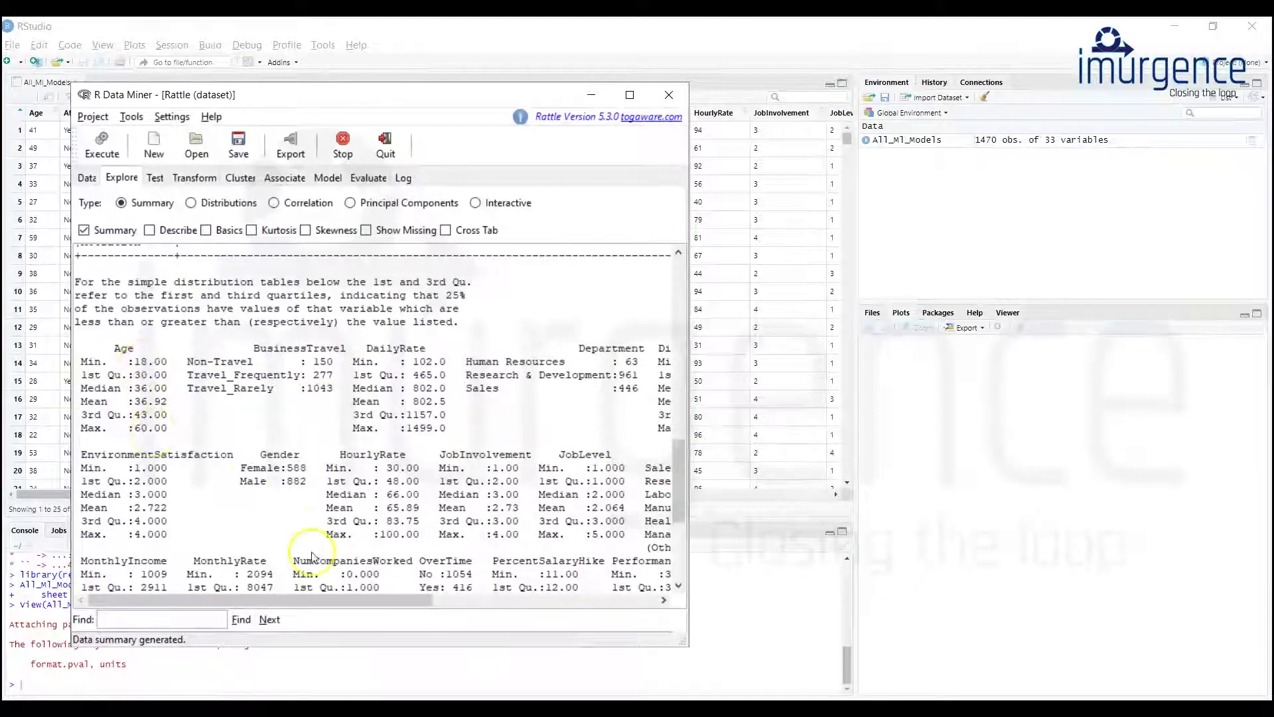
{"action": "left_click_drag", "start_coordinate": [310, 600], "coordinate": [565, 607]}
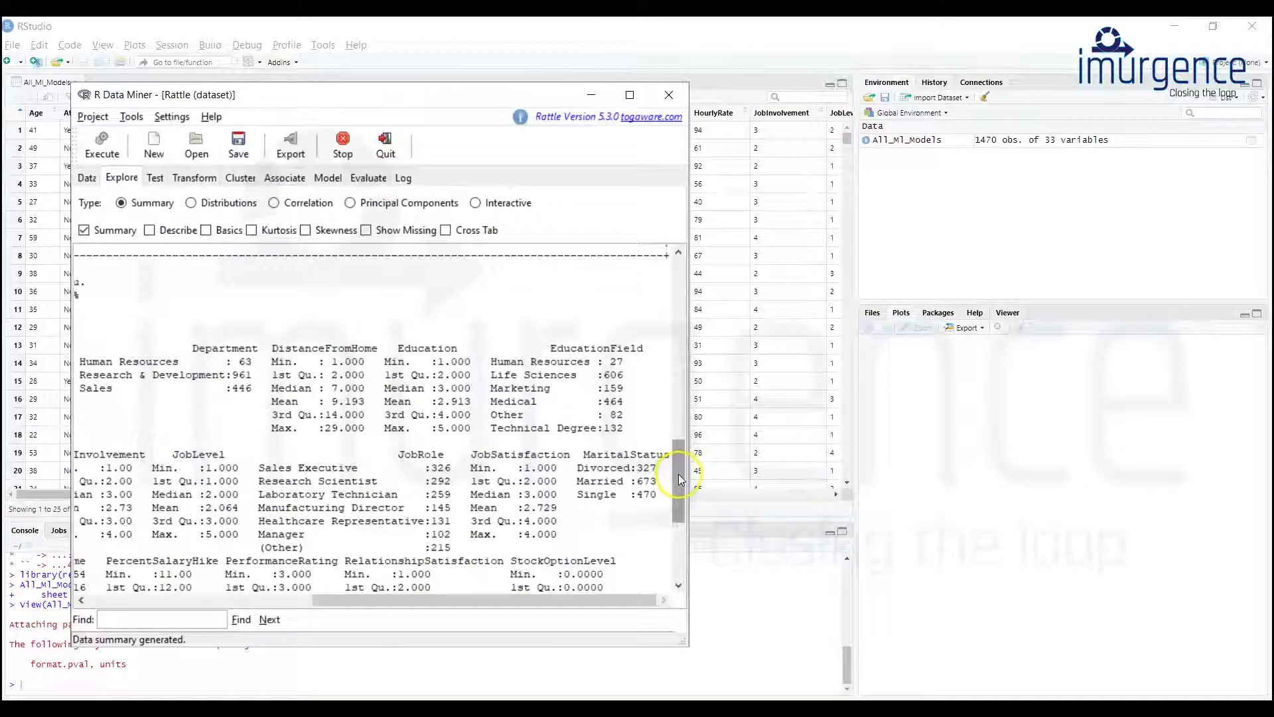
{"action": "left_click_drag", "start_coordinate": [679, 475], "coordinate": [683, 532]}
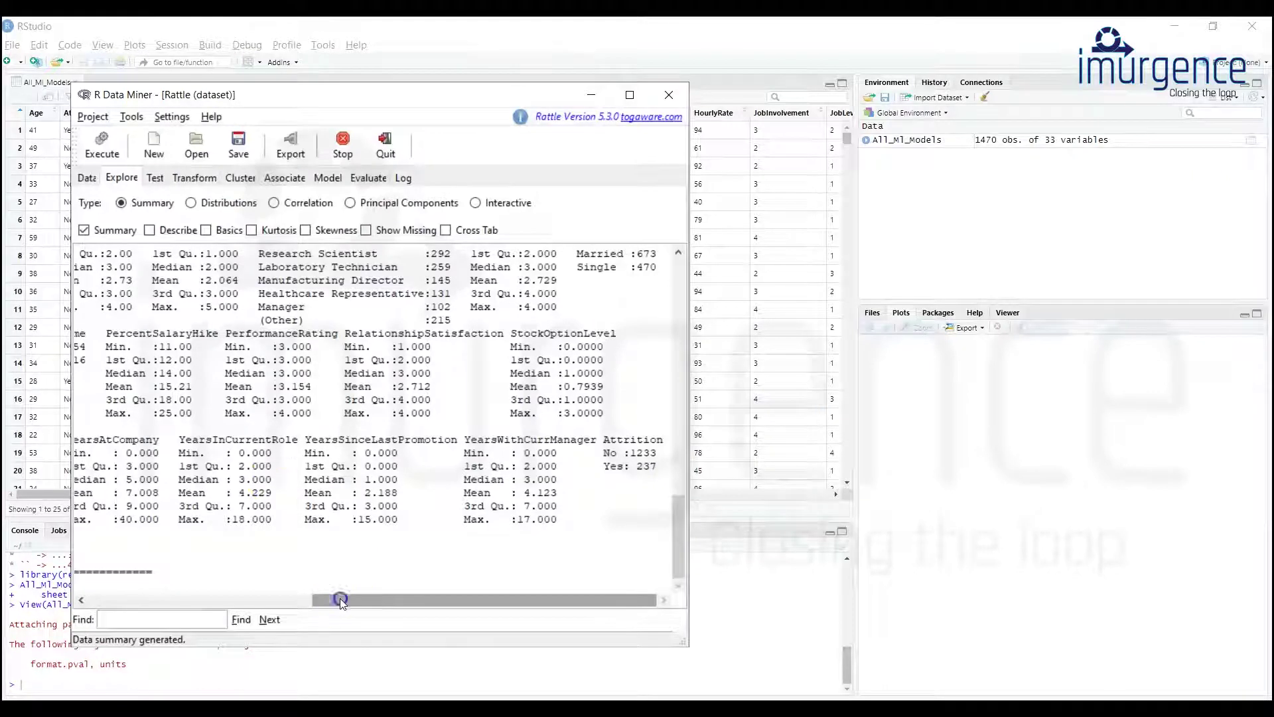
{"action": "left_click_drag", "start_coordinate": [339, 598], "coordinate": [118, 597]}
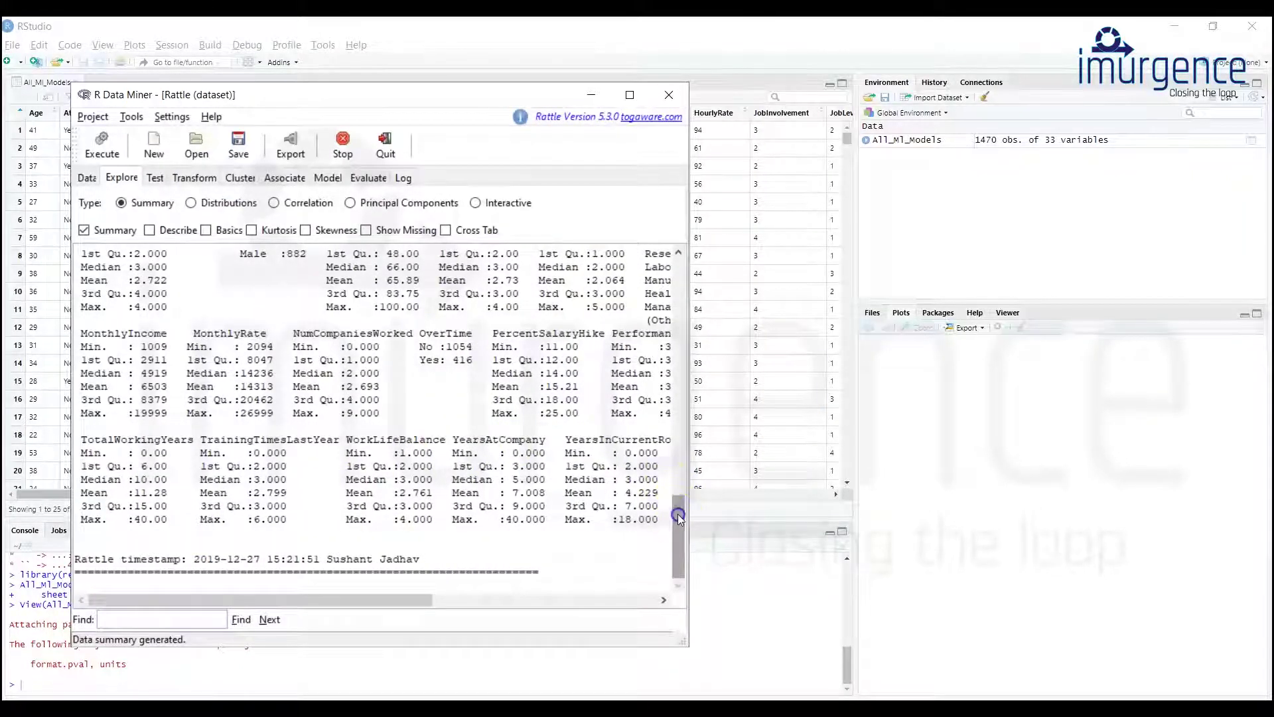
{"action": "left_click_drag", "start_coordinate": [678, 514], "coordinate": [689, 470]}
Switch Explore to Distributions and tick Box Plot for Age and DailyRate
{"action": "left_click", "coordinate": [192, 203]}
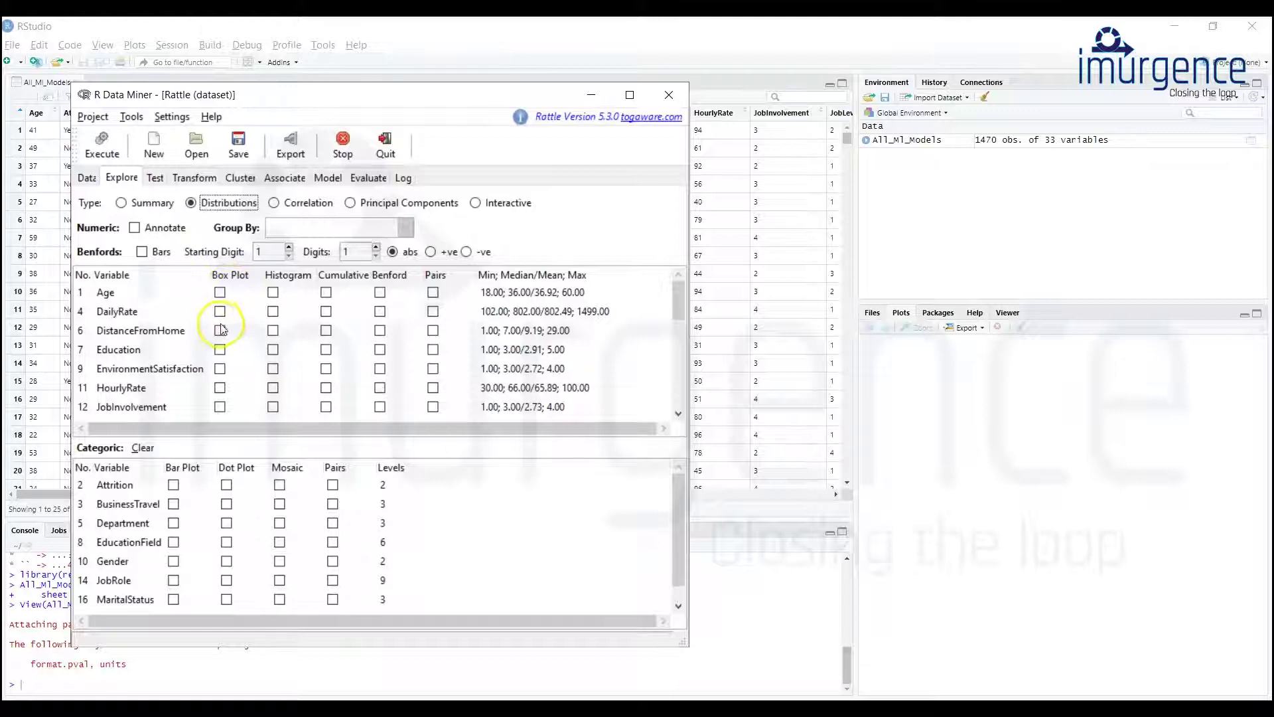
{"action": "left_click", "coordinate": [221, 293]}
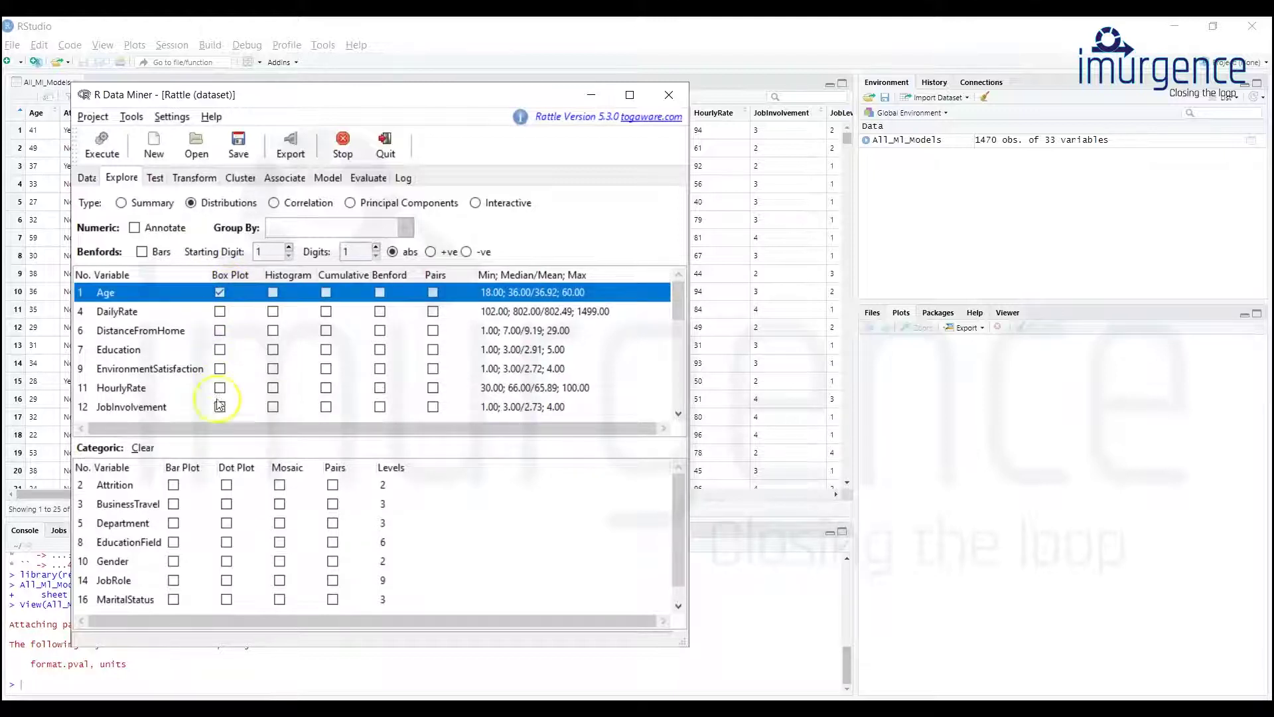
{"action": "left_click", "coordinate": [643, 289]}
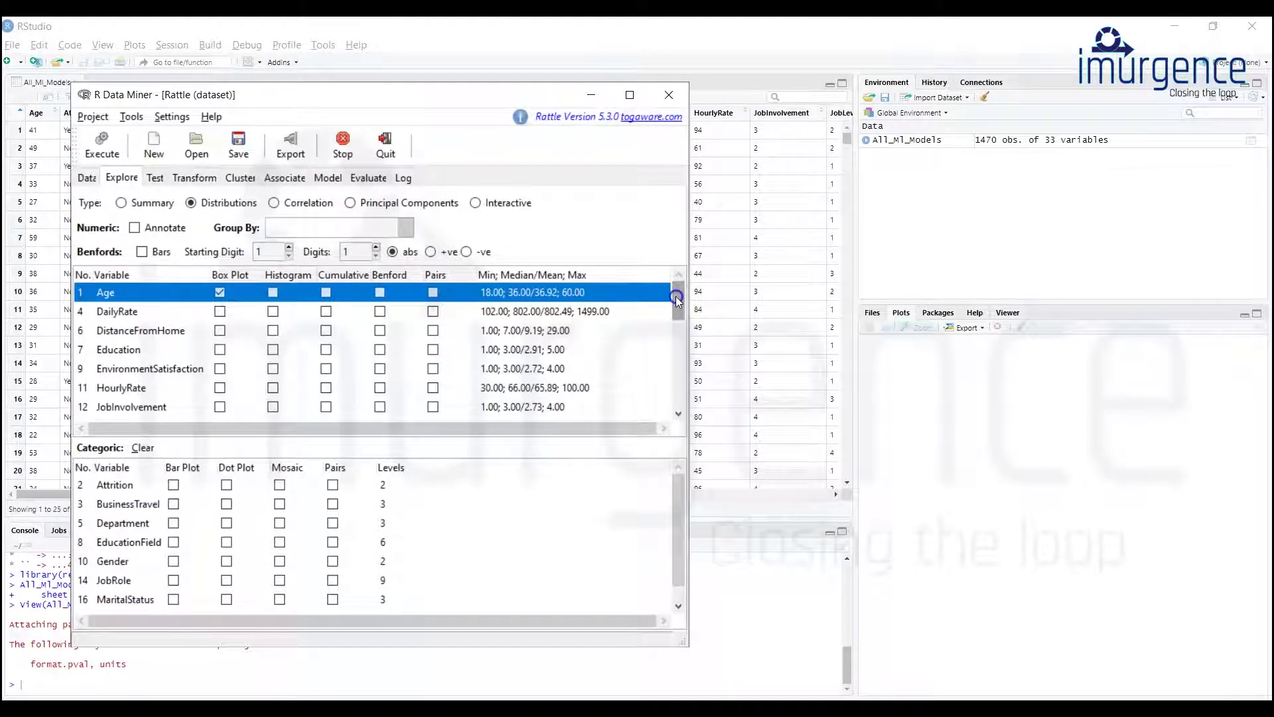
{"action": "mouse_move", "coordinate": [676, 296]}
{"action": "left_mouse_down"}
{"action": "mouse_move", "coordinate": [678, 312]}
{"action": "mouse_move", "coordinate": [682, 292]}
{"action": "left_mouse_up"}
{"action": "left_click", "coordinate": [221, 311]}
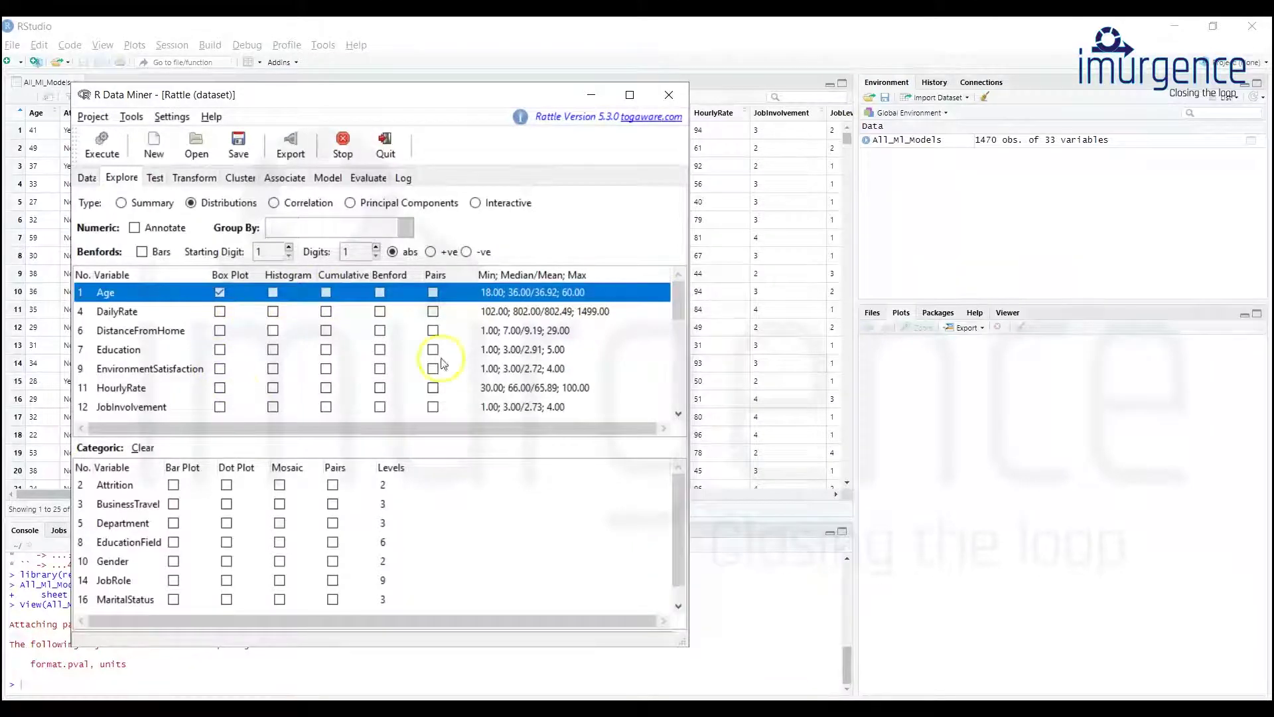
{"action": "left_click", "coordinate": [679, 296]}
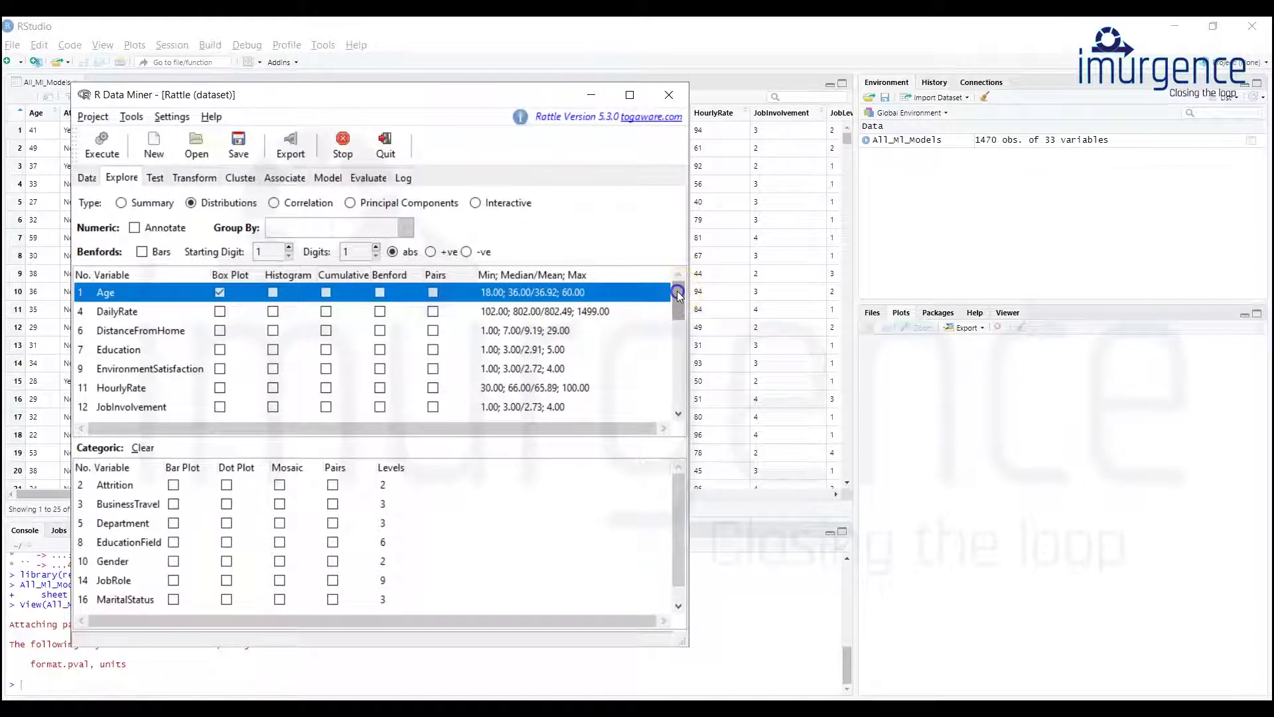
{"action": "left_click_drag", "start_coordinate": [675, 292], "coordinate": [677, 285]}
{"action": "left_click", "coordinate": [220, 312]}
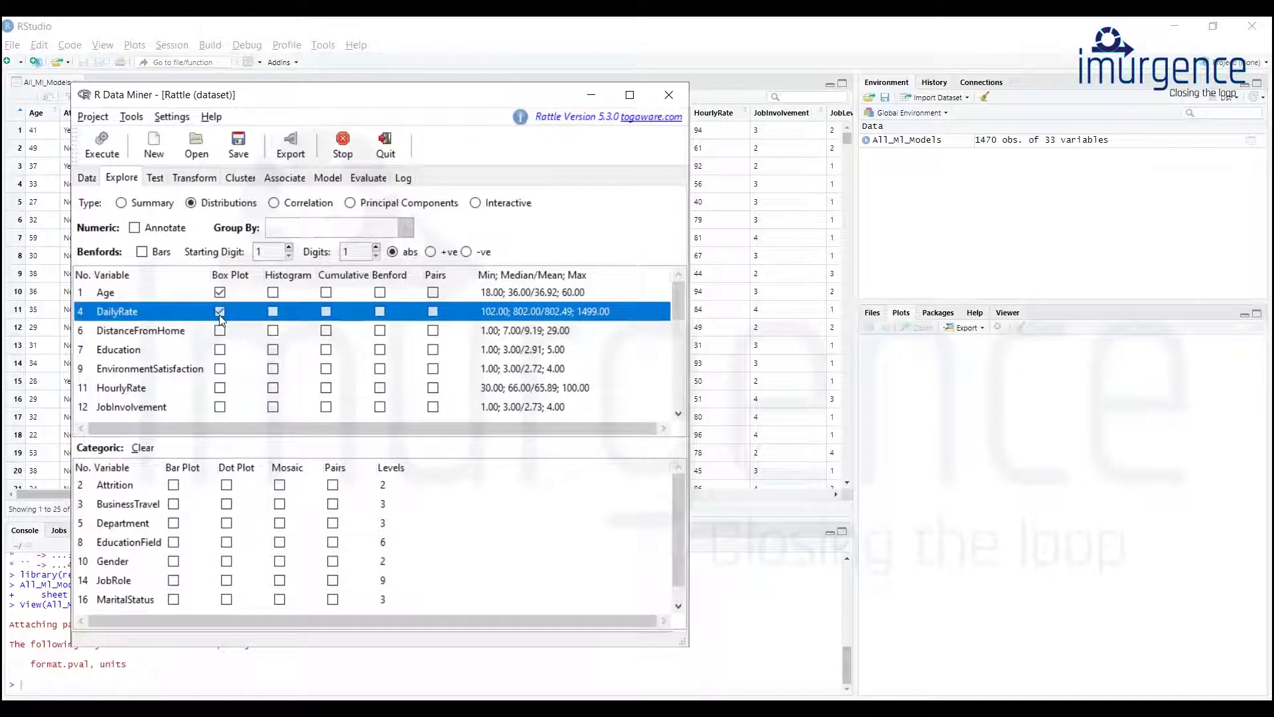